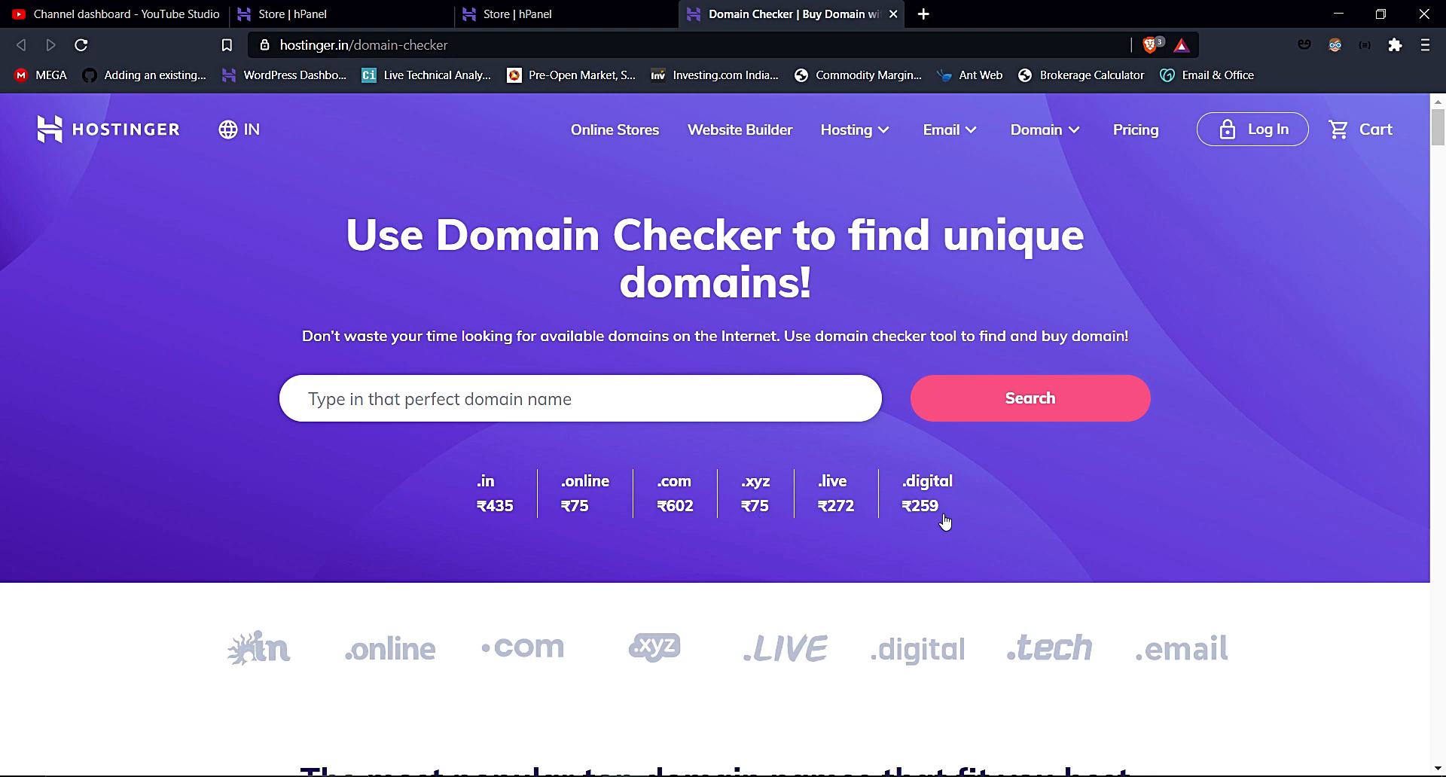
- Browse the prices of the popular domain extensions in the domain checker's carousel
{"action": "scroll", "coordinate": [867, 536], "scroll_direction": "down", "scroll_amount": 5}
{"action": "scroll", "coordinate": [832, 546], "scroll_direction": "down", "scroll_amount": 4}
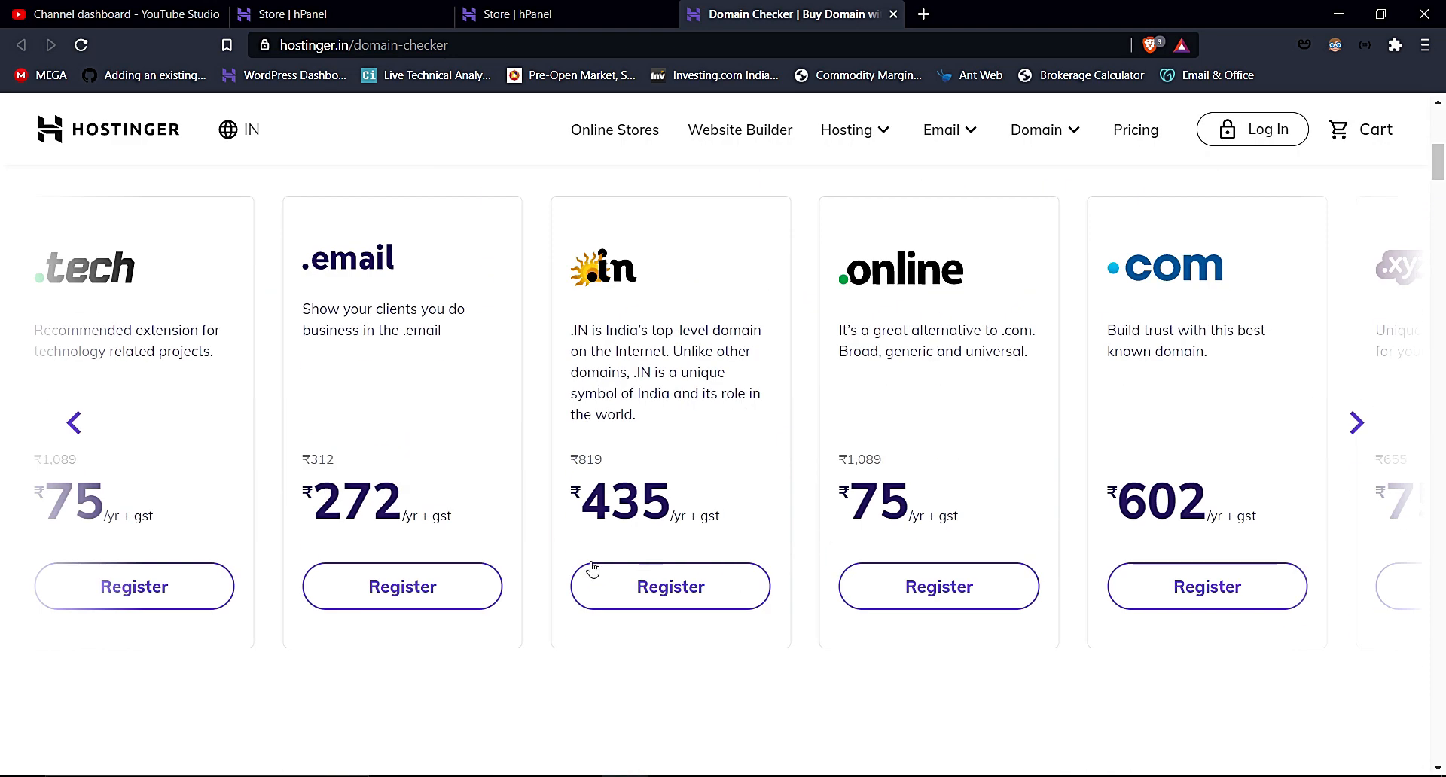
{"action": "left_click", "coordinate": [1353, 425]}
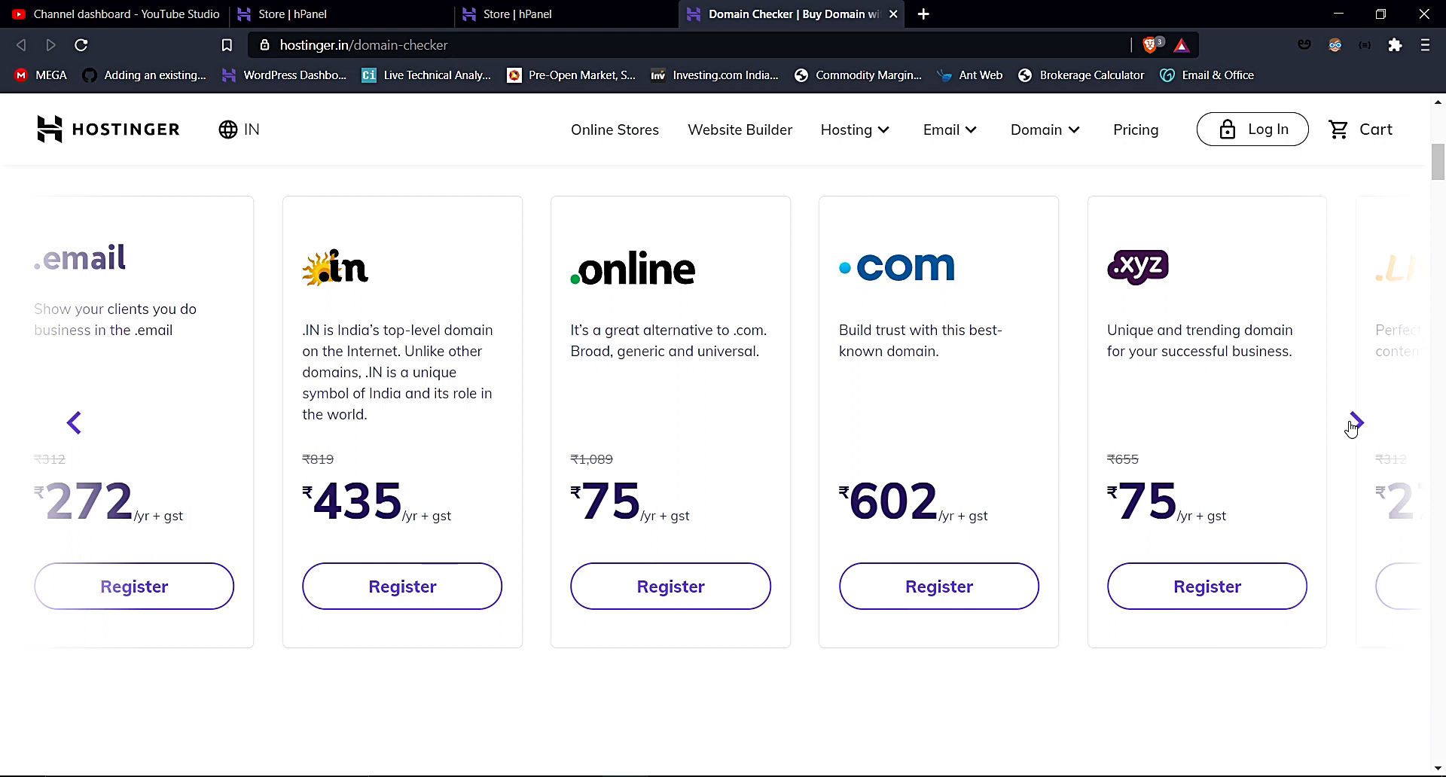
{"action": "left_click", "coordinate": [75, 423]}
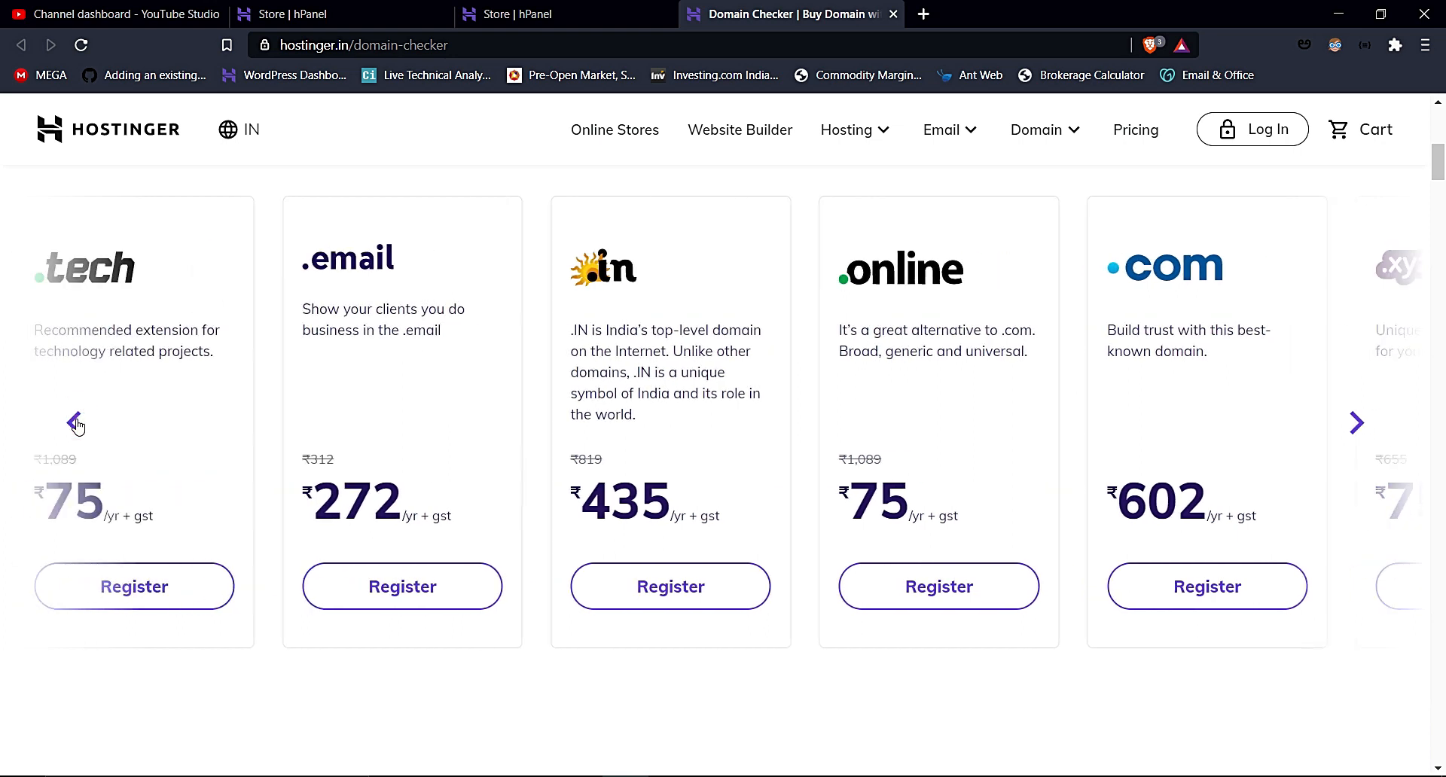
{"action": "left_click", "coordinate": [1353, 424]}
{"action": "left_click", "coordinate": [1353, 424]}
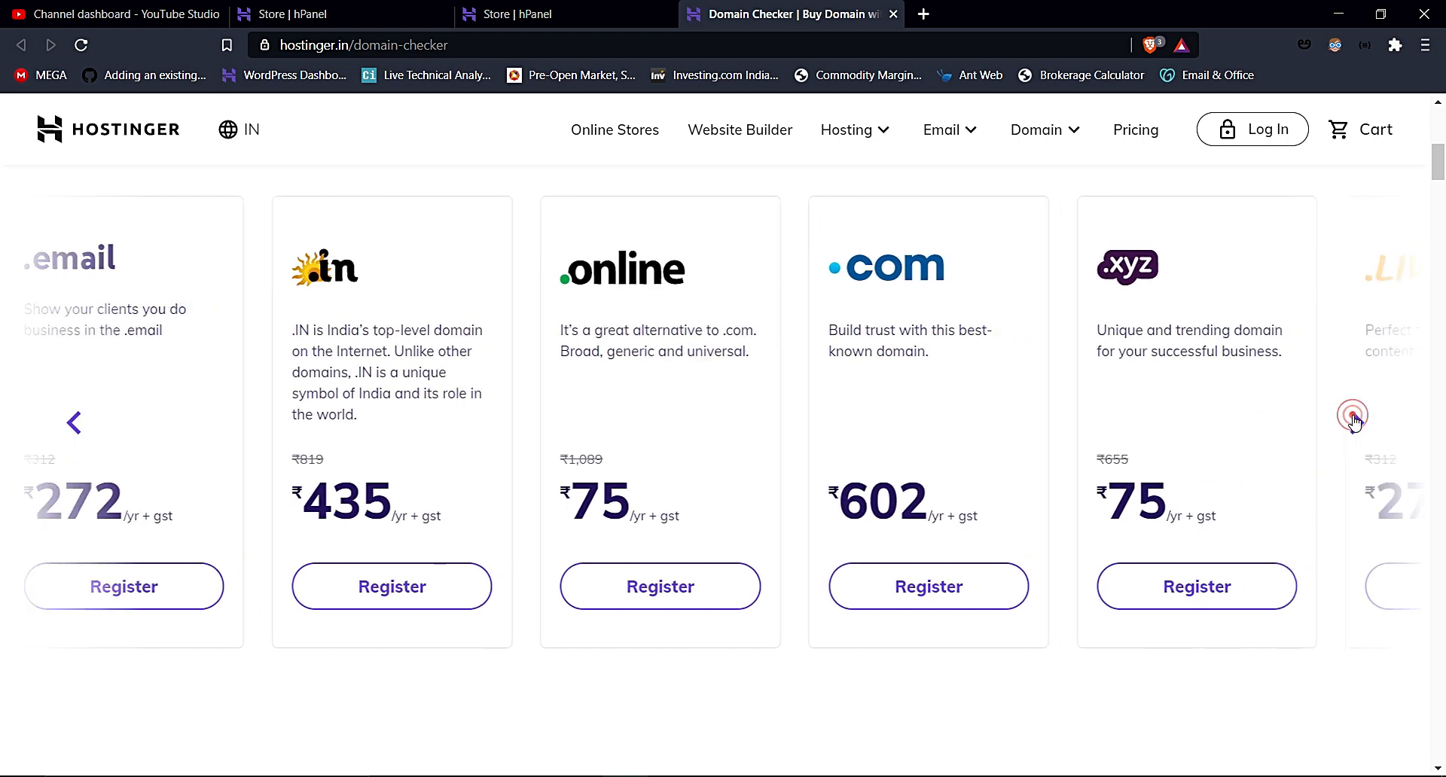
{"action": "left_click", "coordinate": [1353, 422]}
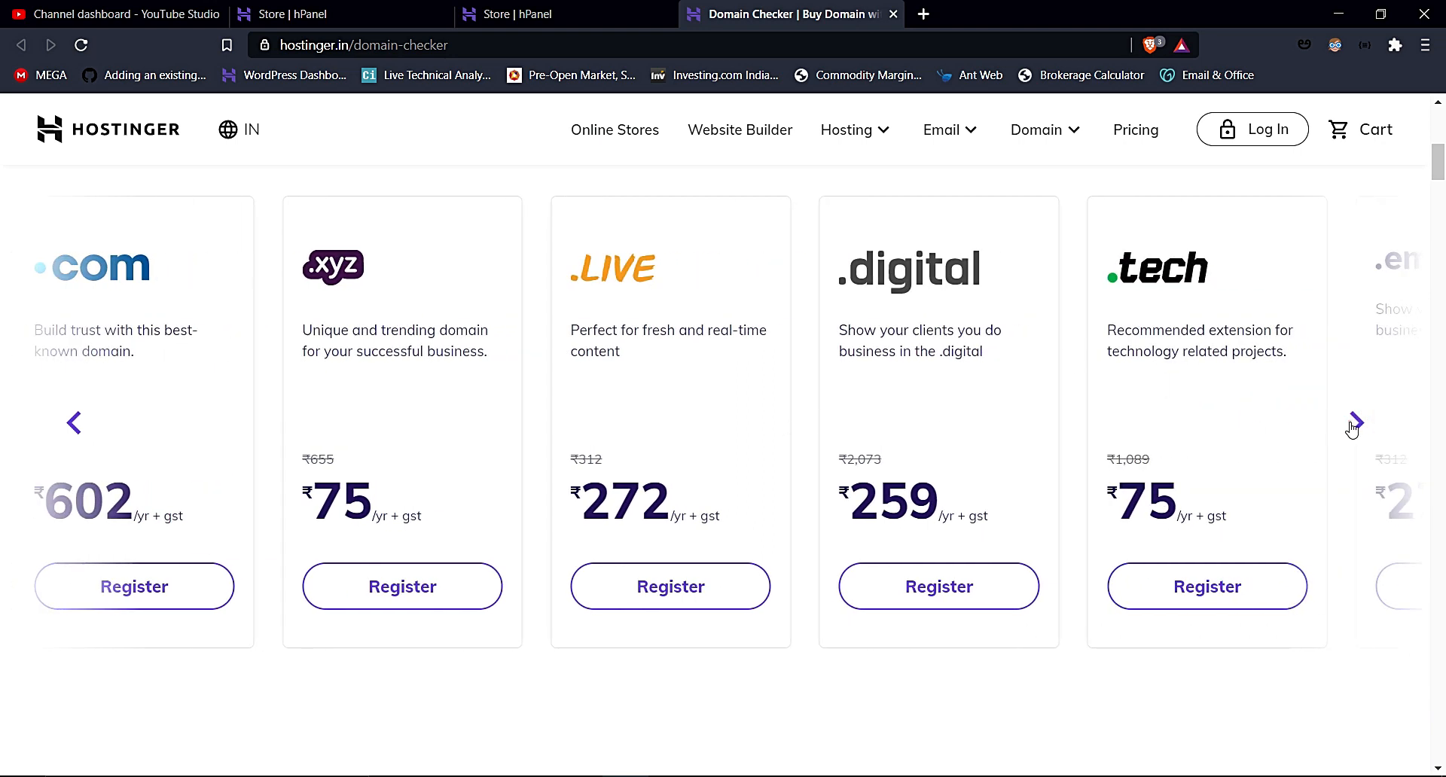
{"action": "left_click", "coordinate": [1353, 424]}
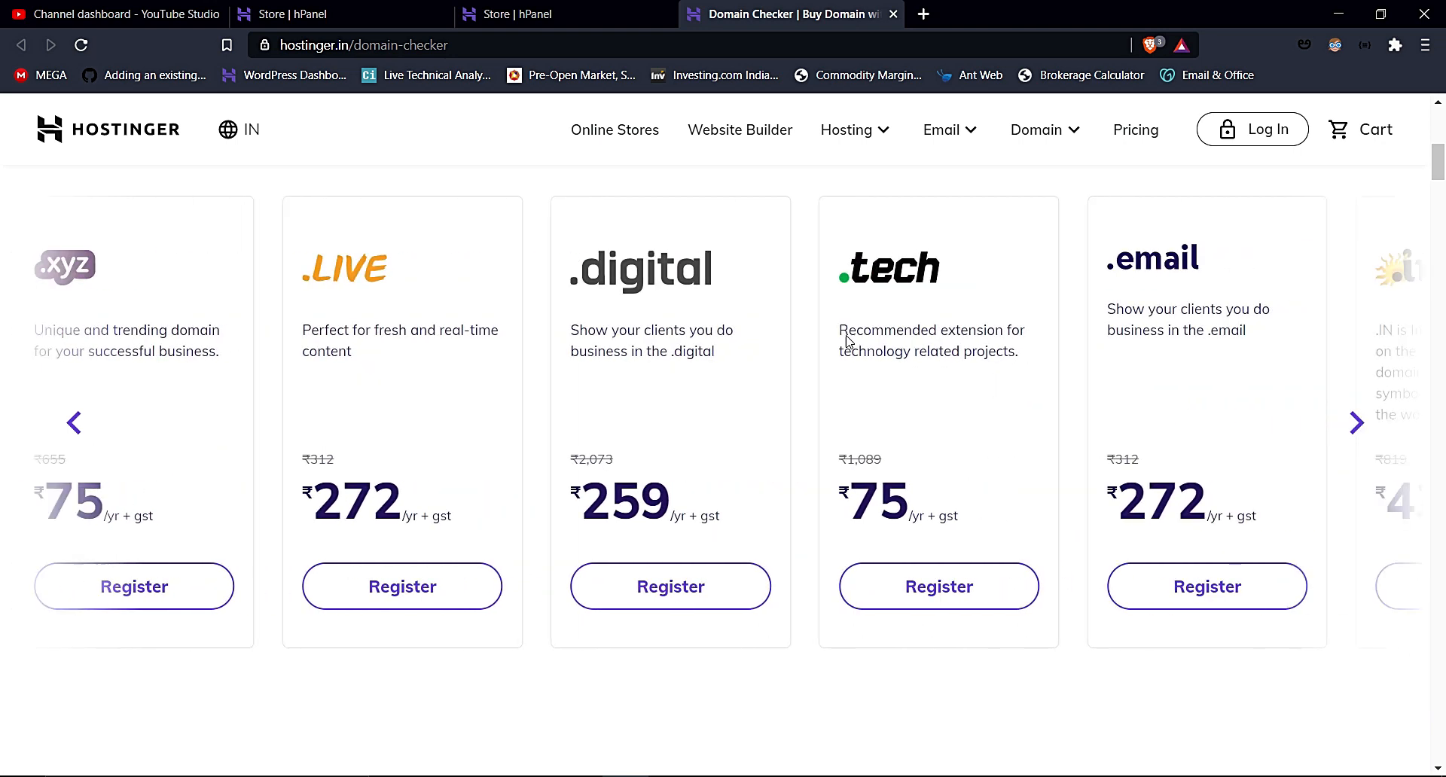
{"action": "left_click", "coordinate": [1355, 422]}
{"action": "left_click", "coordinate": [1354, 423]}
{"action": "left_click", "coordinate": [1354, 423]}
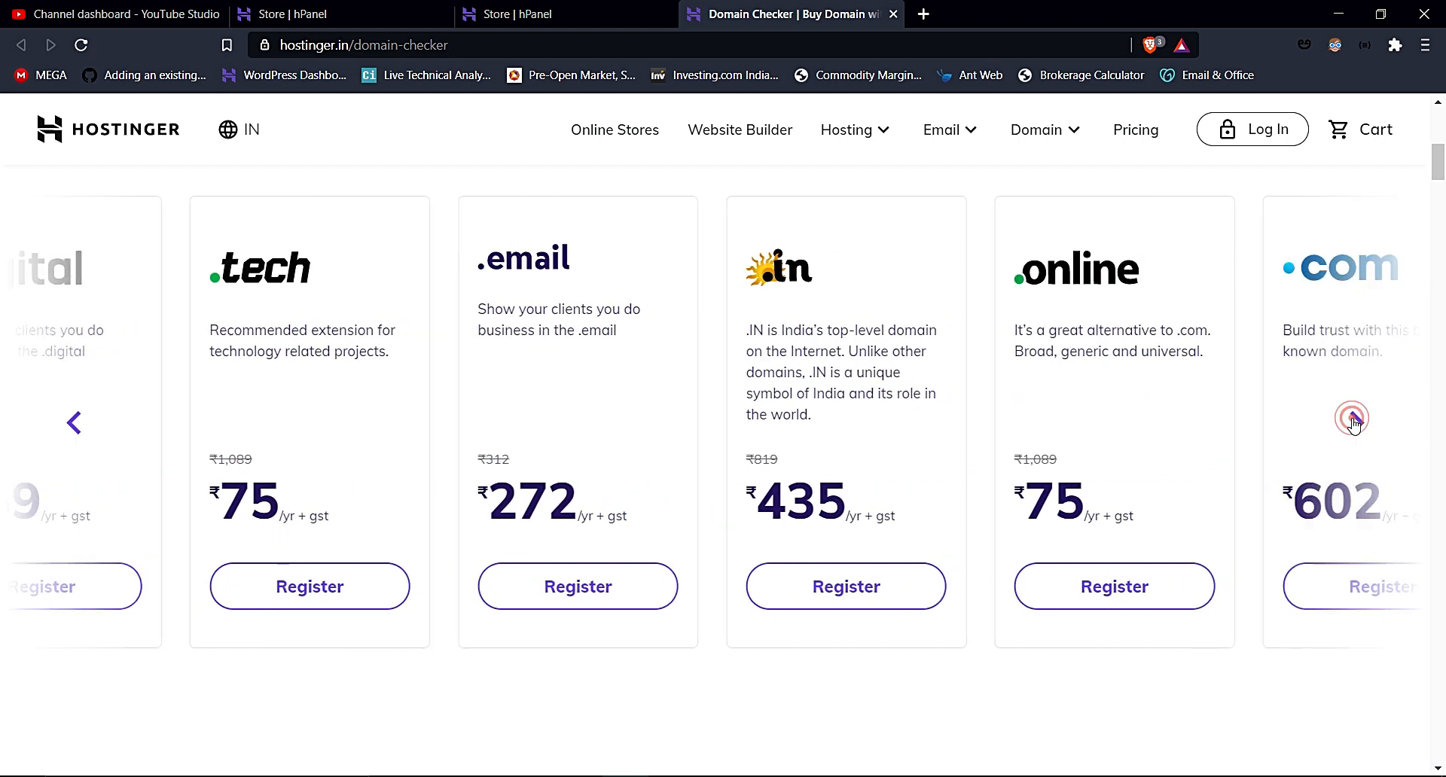
{"action": "left_click", "coordinate": [1354, 423]}
{"action": "left_click", "coordinate": [1353, 423]}
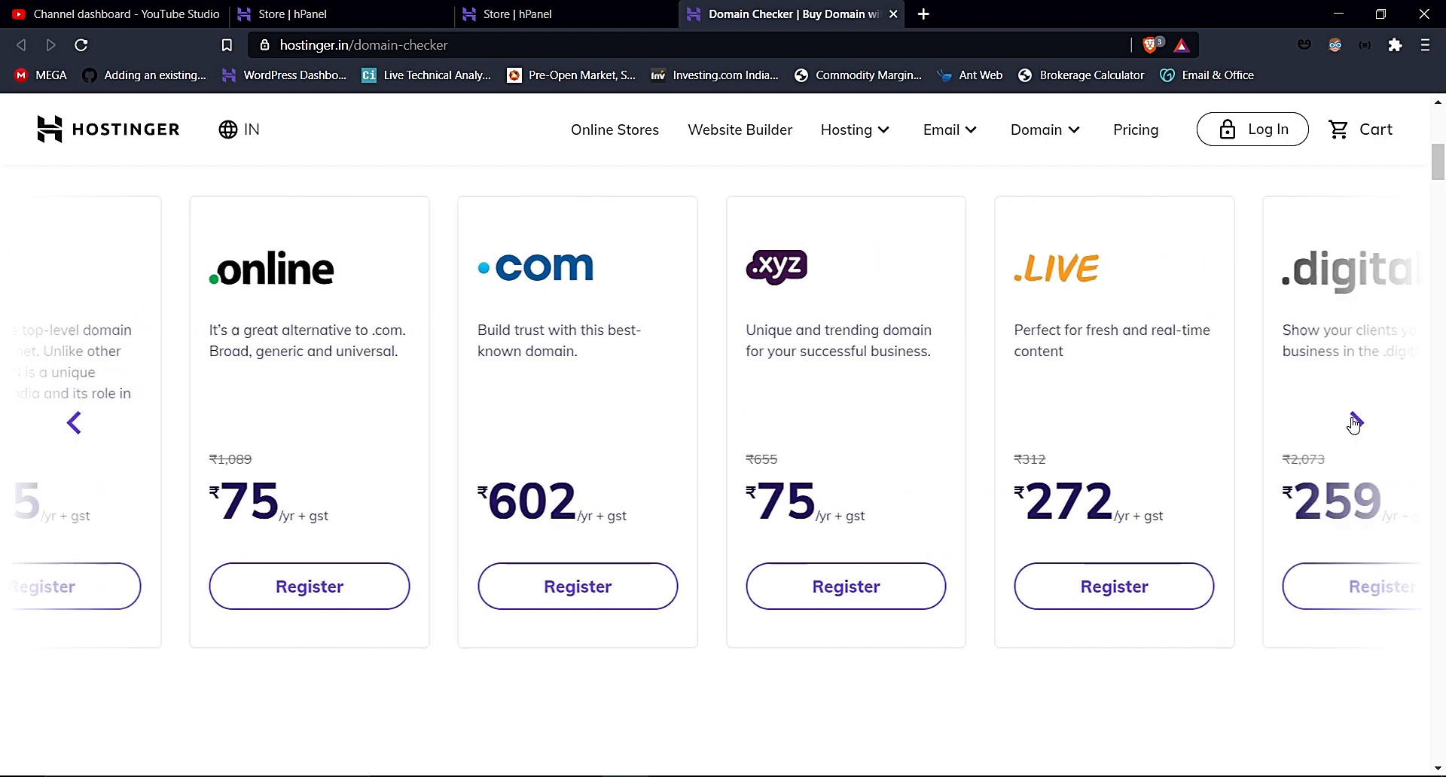
{"action": "left_click", "coordinate": [1354, 422]}
- Check the availability of the domain jpnan.xyz with the domain checker
{"action": "scroll", "coordinate": [822, 452], "scroll_direction": "up", "scroll_amount": 5}
{"action": "scroll", "coordinate": [502, 256], "scroll_direction": "up", "scroll_amount": 1}
{"action": "left_click", "coordinate": [495, 303]}
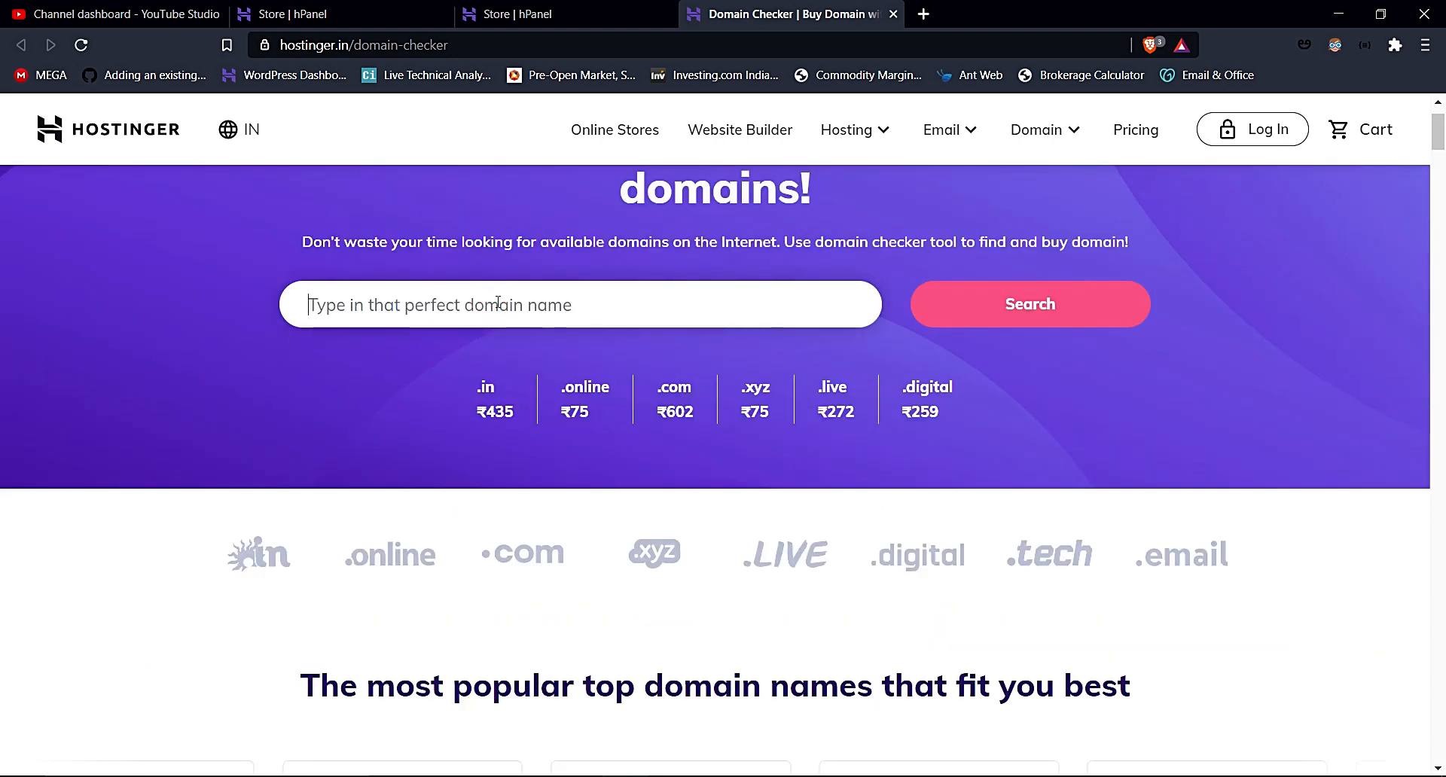
{"action": "type", "text": "jpnan.xy"}
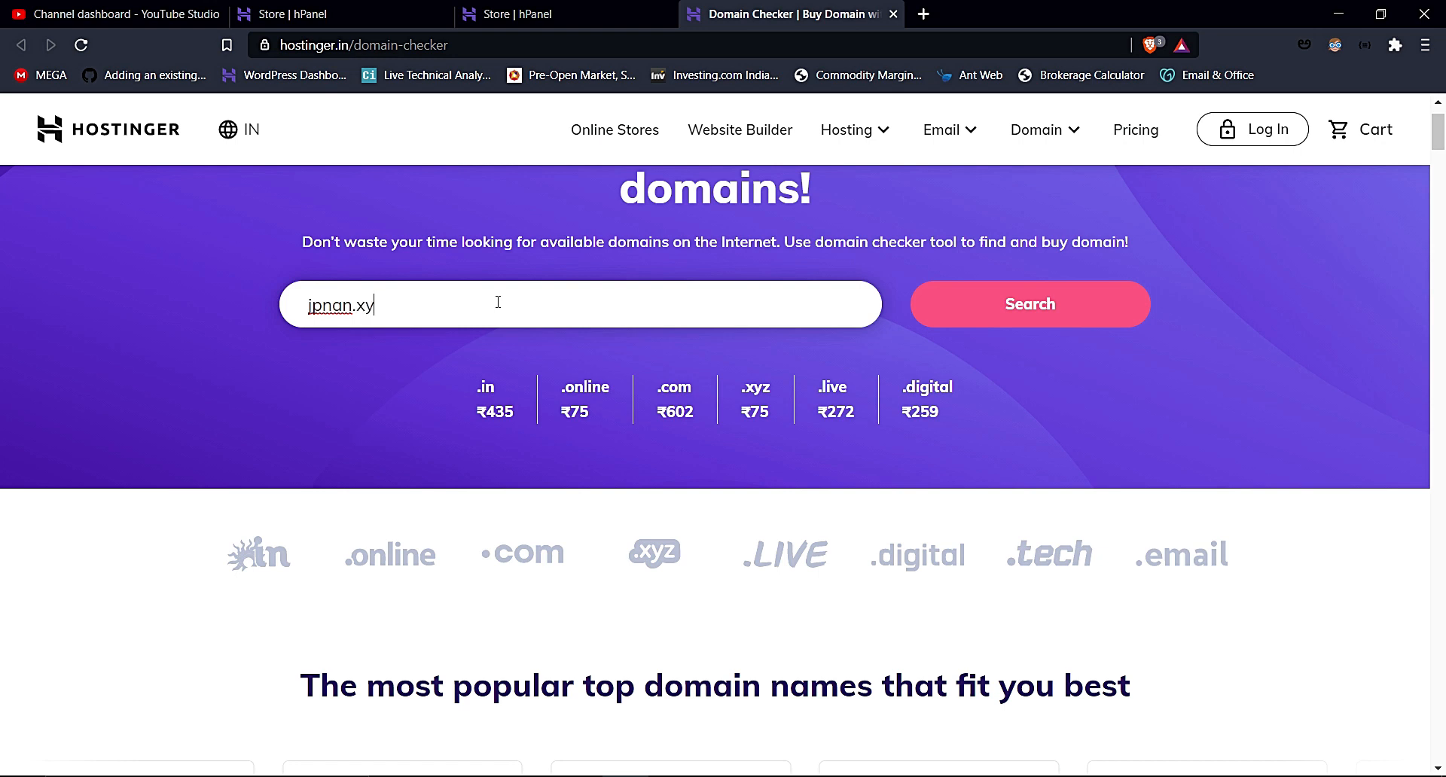
{"action": "type", "text": "z"}
{"action": "key", "text": "Return"}
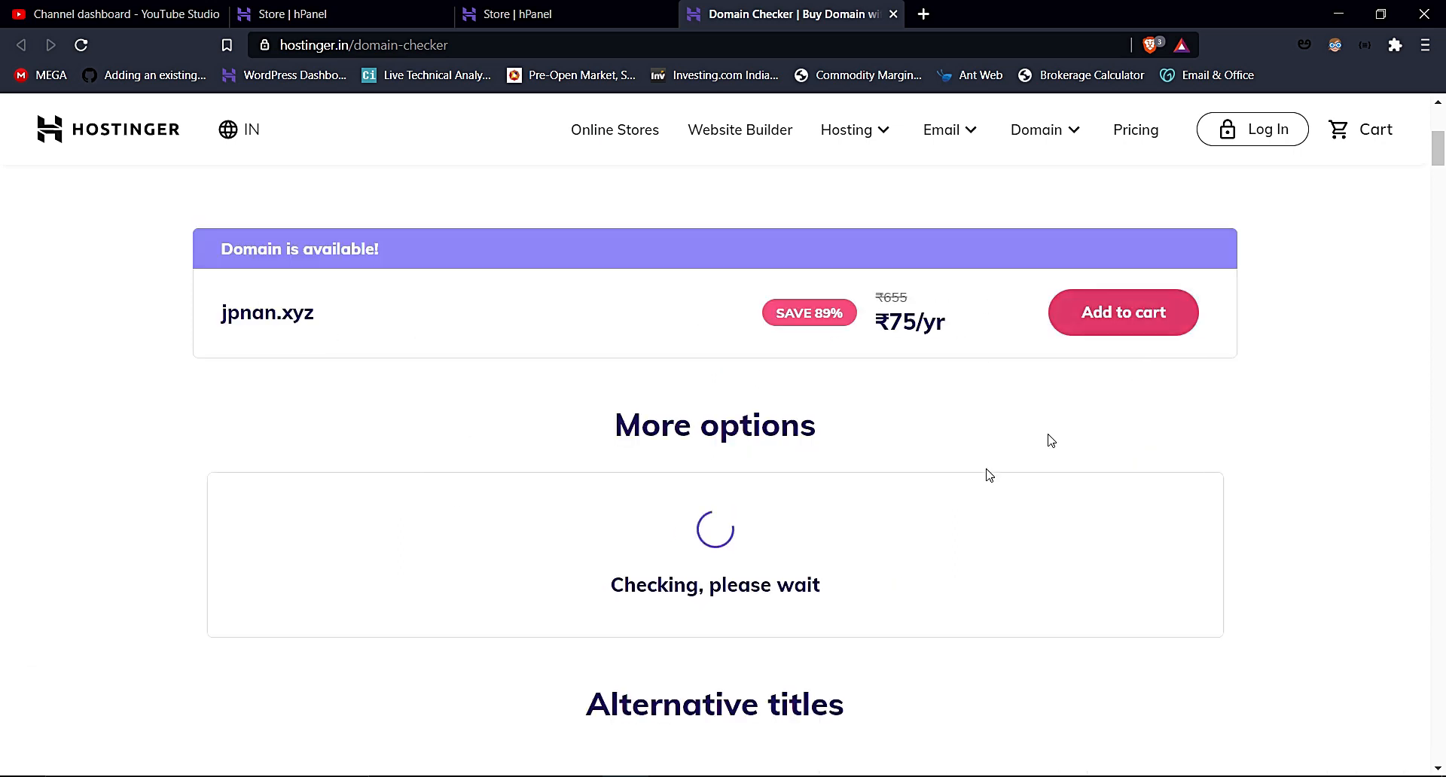
- Add jpnan.store from the list of other domain options to the cart and proceed to the shopping cart
{"action": "scroll", "coordinate": [781, 476], "scroll_direction": "down", "scroll_amount": 1}
{"action": "scroll", "coordinate": [779, 475], "scroll_direction": "down", "scroll_amount": 5}
{"action": "scroll", "coordinate": [778, 475], "scroll_direction": "up", "scroll_amount": 5}
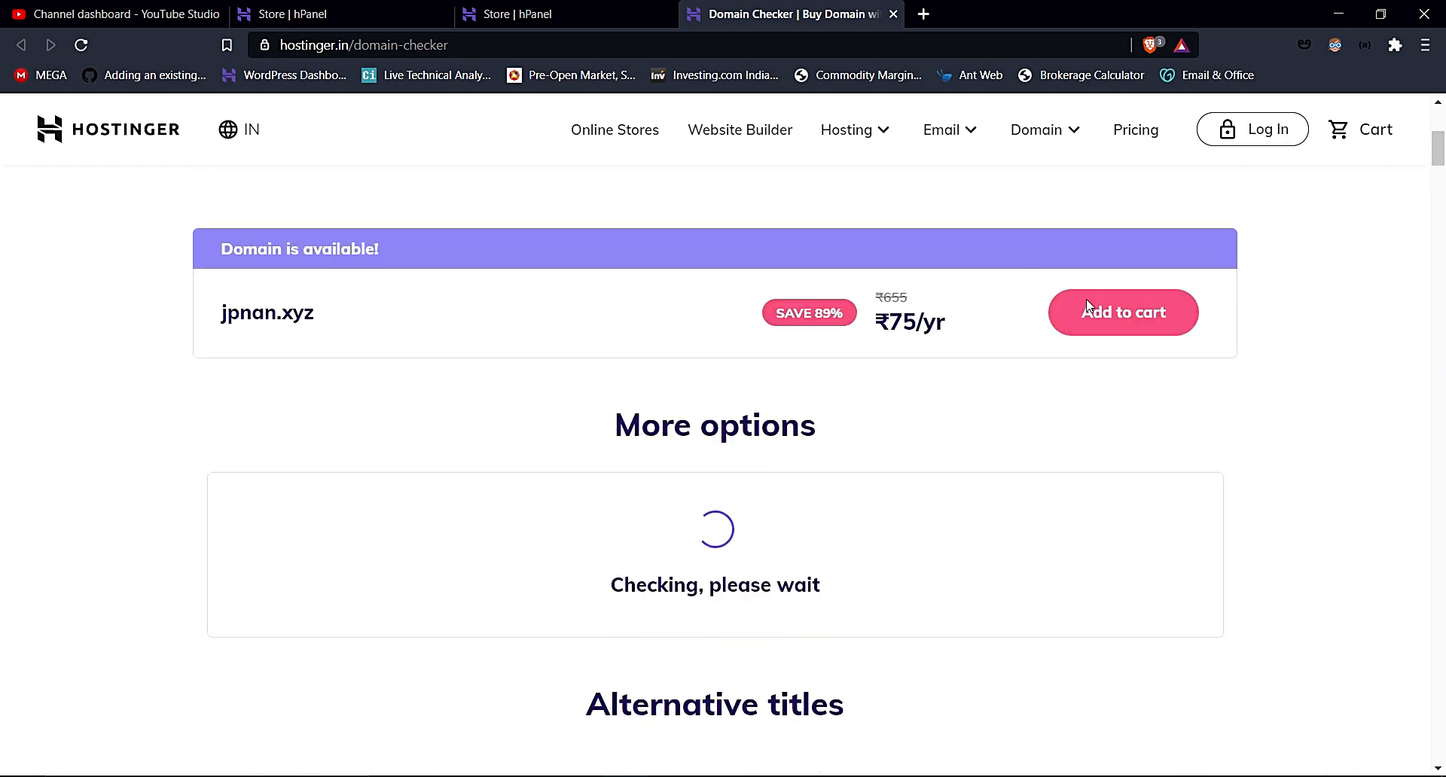
{"action": "scroll", "coordinate": [892, 386], "scroll_direction": "up", "scroll_amount": 5}
{"action": "scroll", "coordinate": [713, 398], "scroll_direction": "down", "scroll_amount": 8}
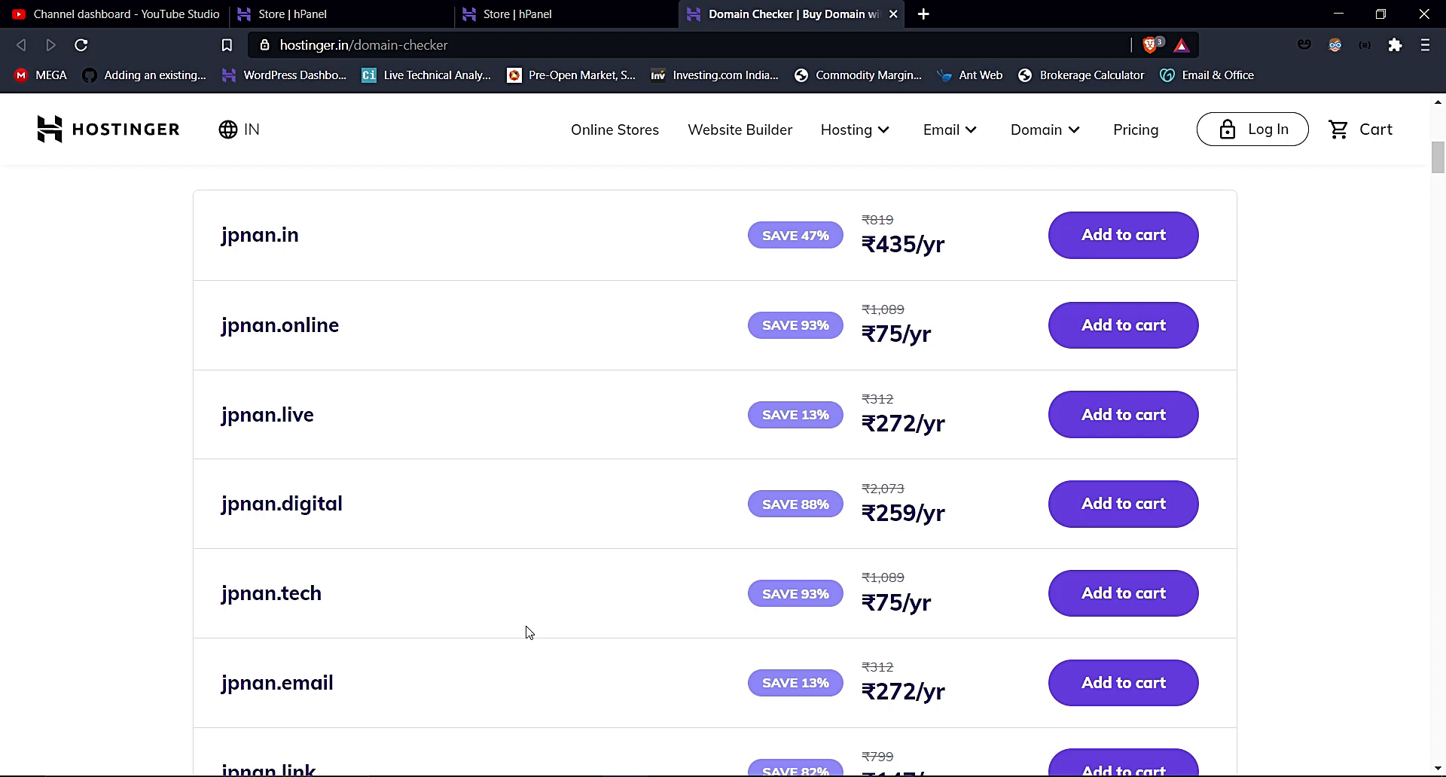
{"action": "scroll", "coordinate": [877, 512], "scroll_direction": "down", "scroll_amount": 6}
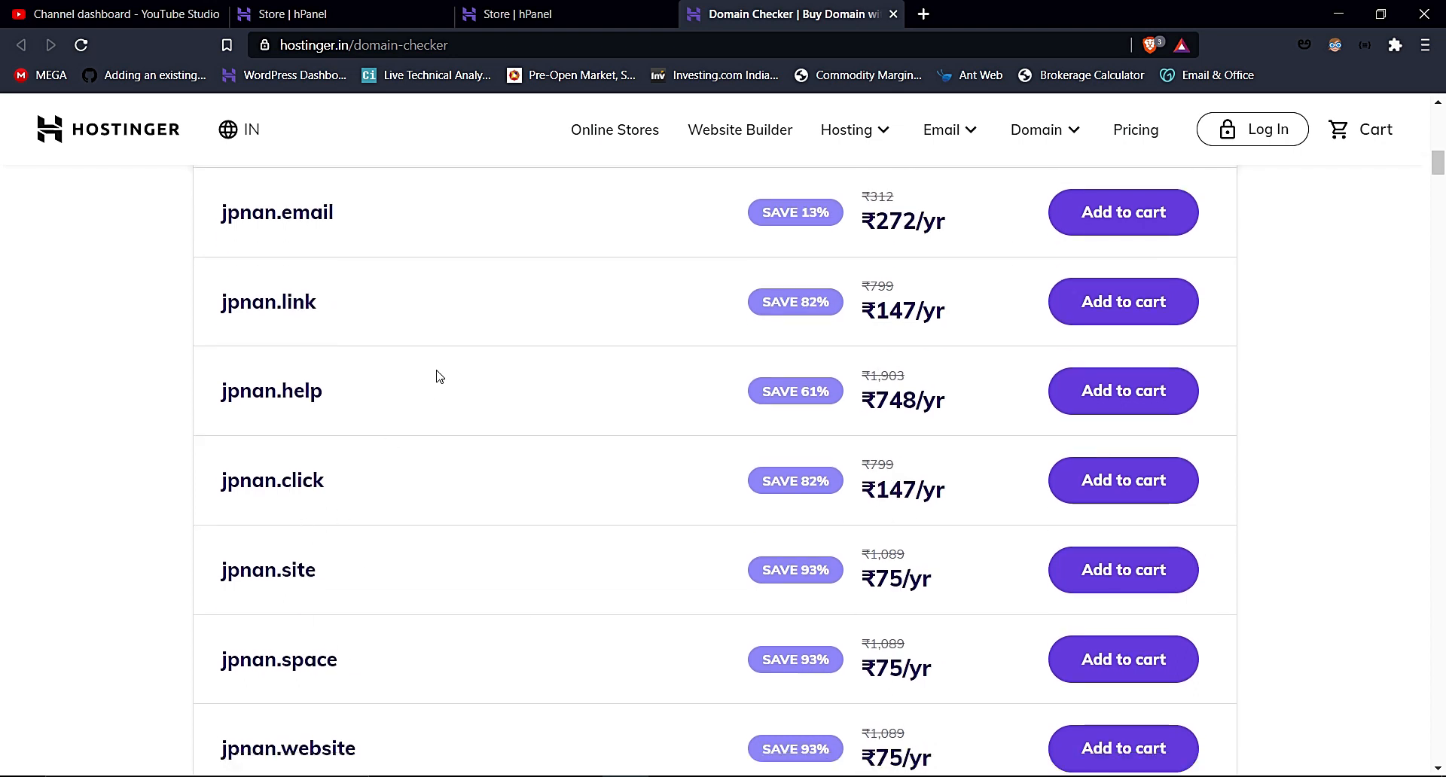
{"action": "scroll", "coordinate": [429, 385], "scroll_direction": "down", "scroll_amount": 3}
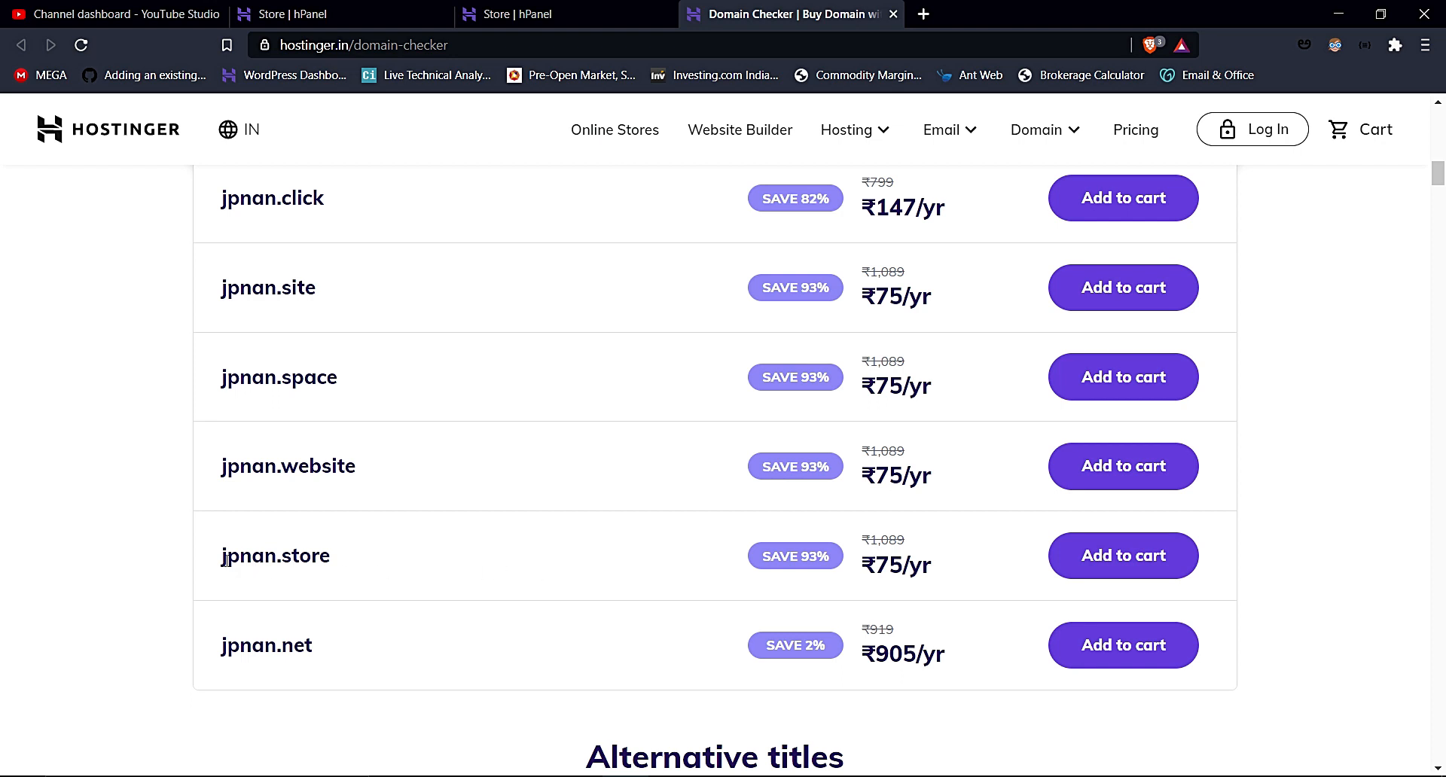
{"action": "left_click", "coordinate": [1097, 555]}
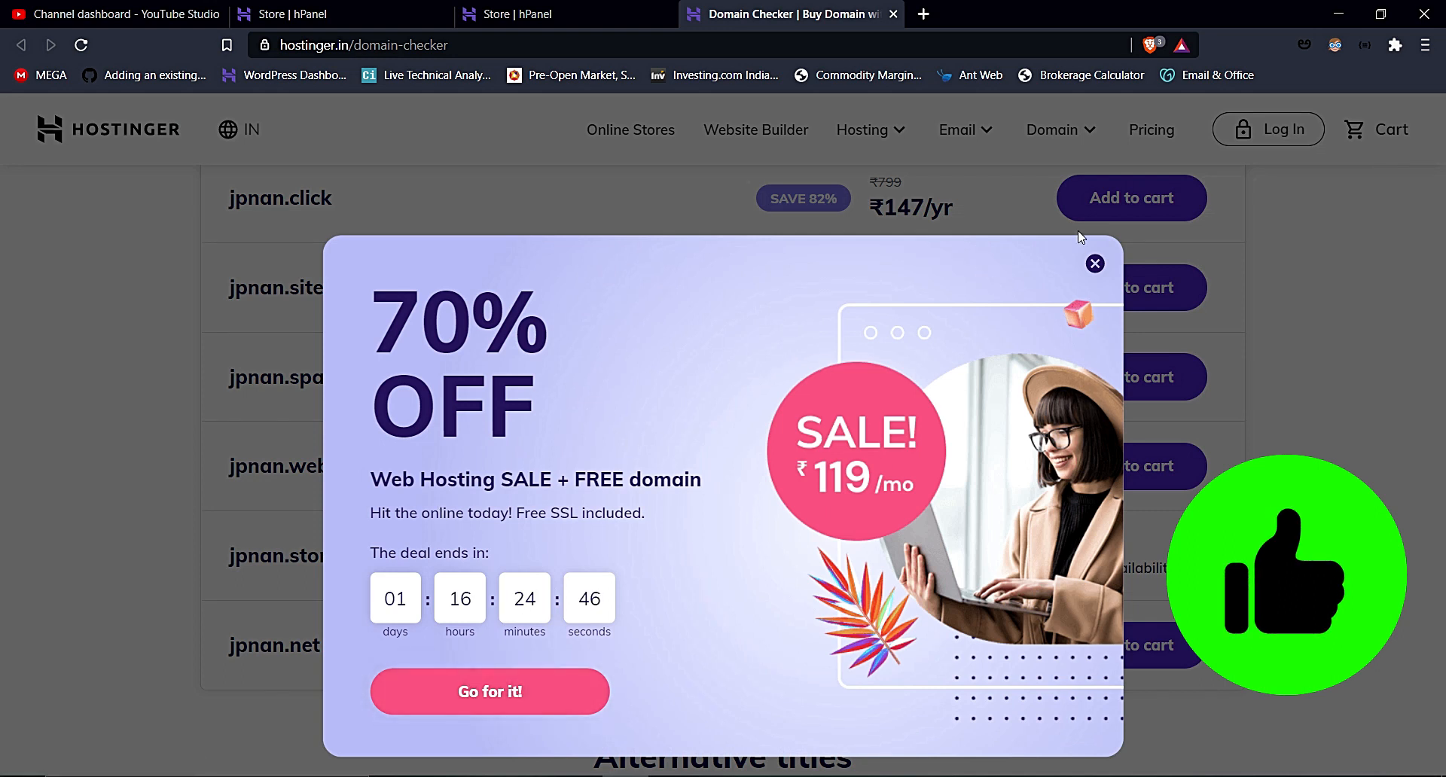
{"action": "left_click", "coordinate": [1094, 262]}
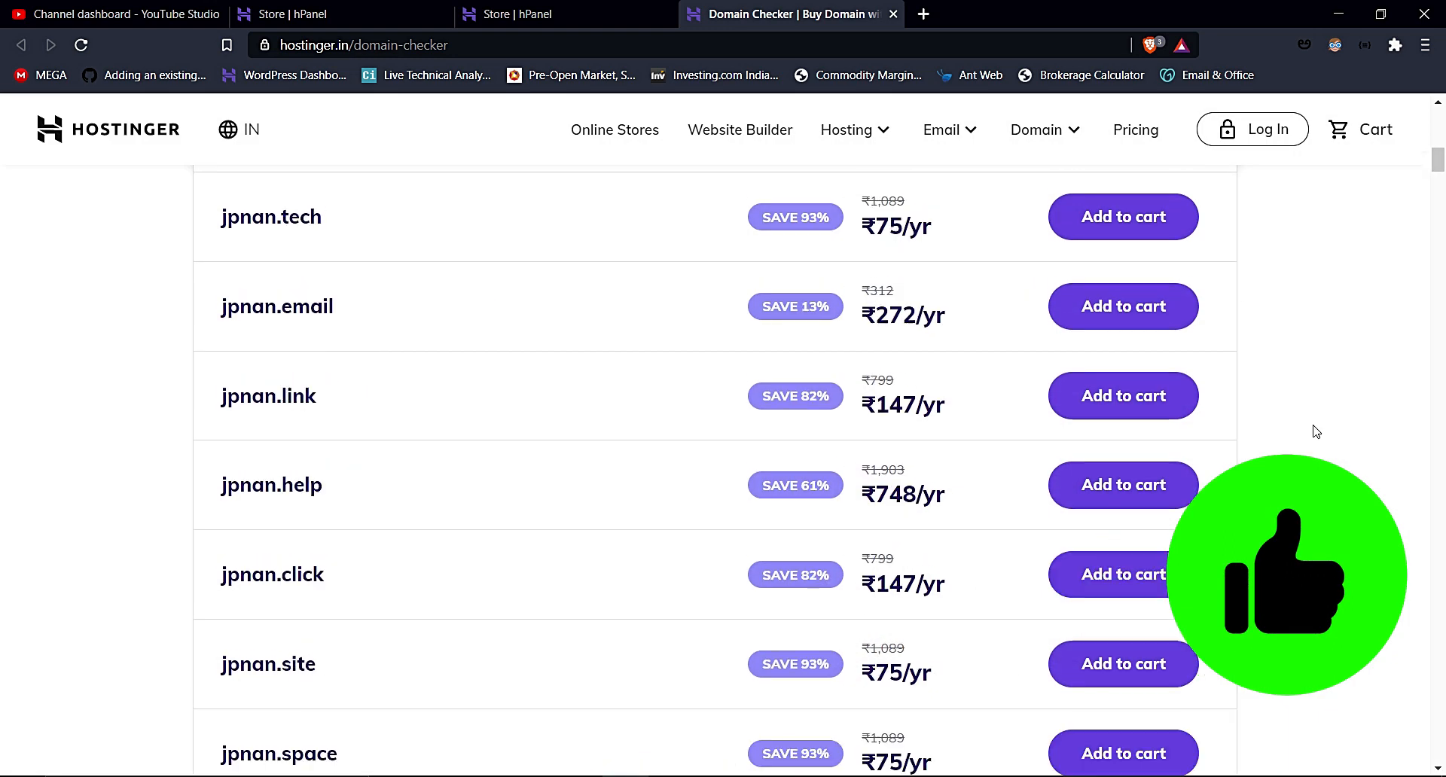
{"action": "left_click", "coordinate": [1145, 459]}
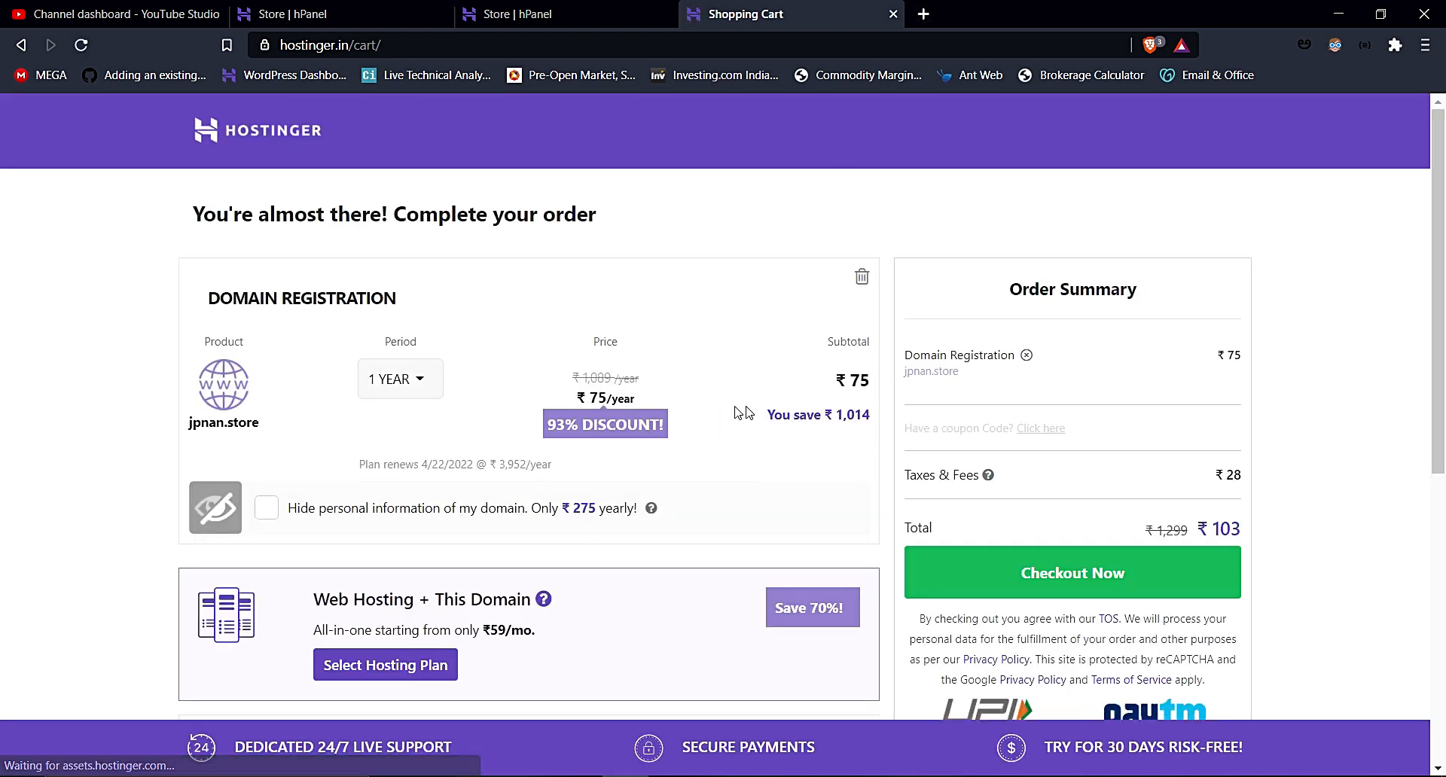
- Check out the one-year jpnan.store registration and choose UPI as the payment method
{"action": "scroll", "coordinate": [1298, 436], "scroll_direction": "down", "scroll_amount": 3}
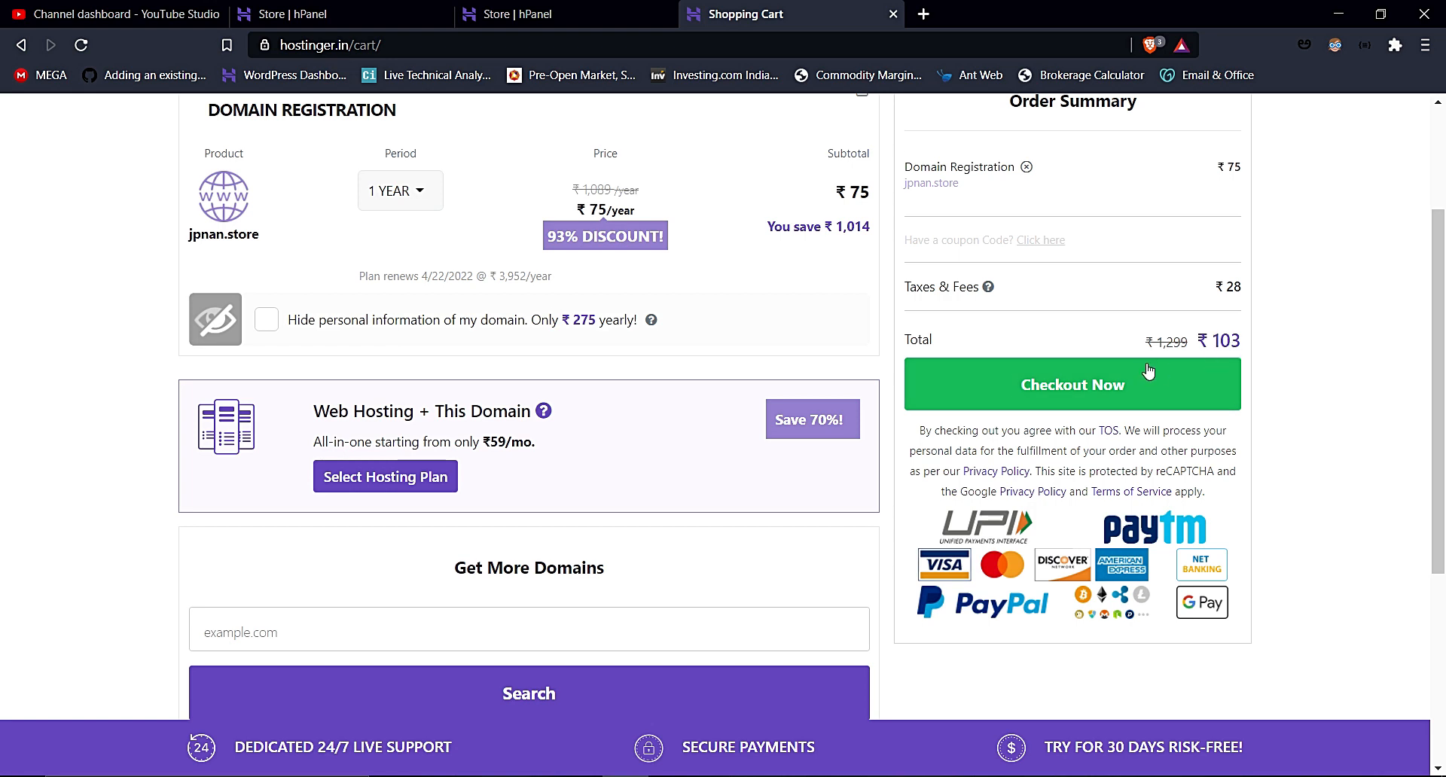
{"action": "scroll", "coordinate": [529, 293], "scroll_direction": "up", "scroll_amount": 3}
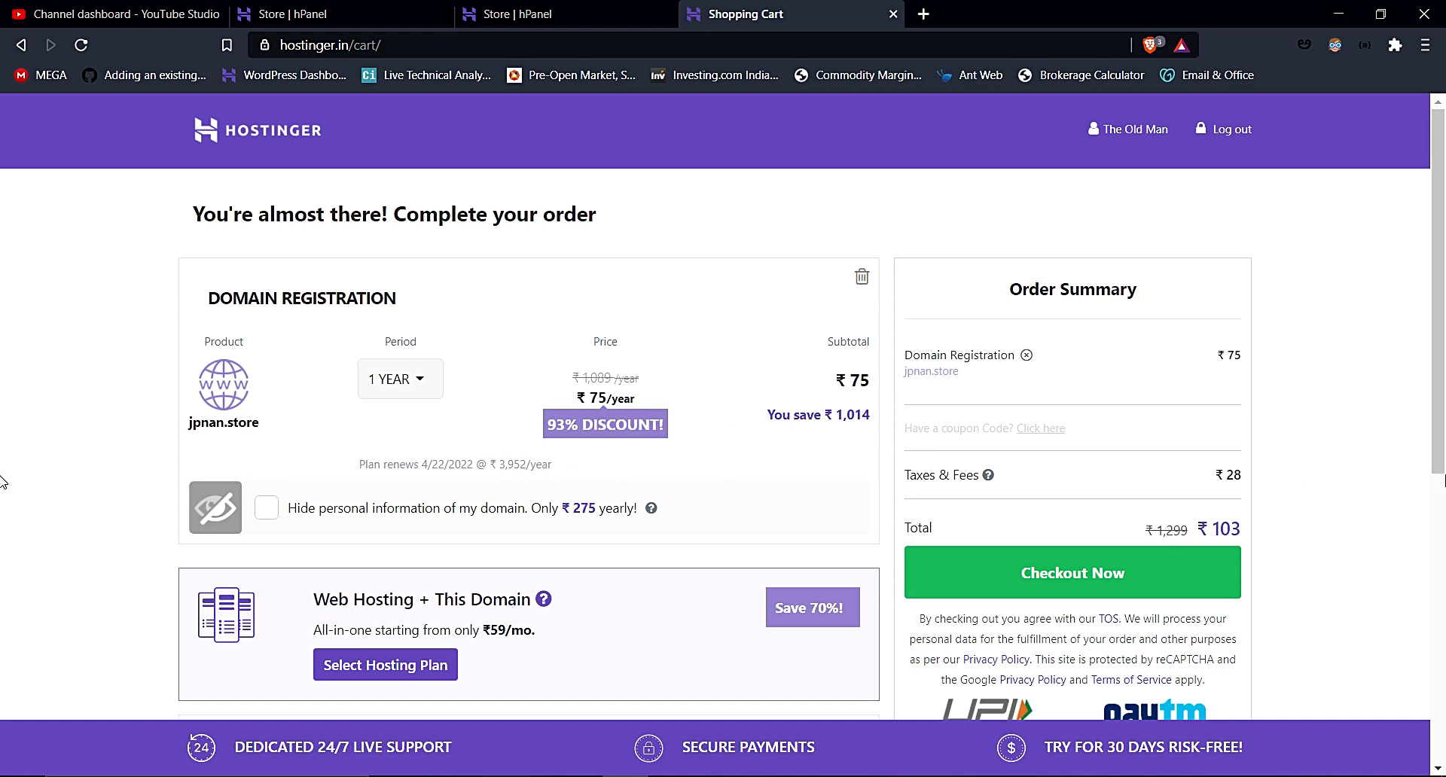
{"action": "left_click", "coordinate": [1095, 588]}
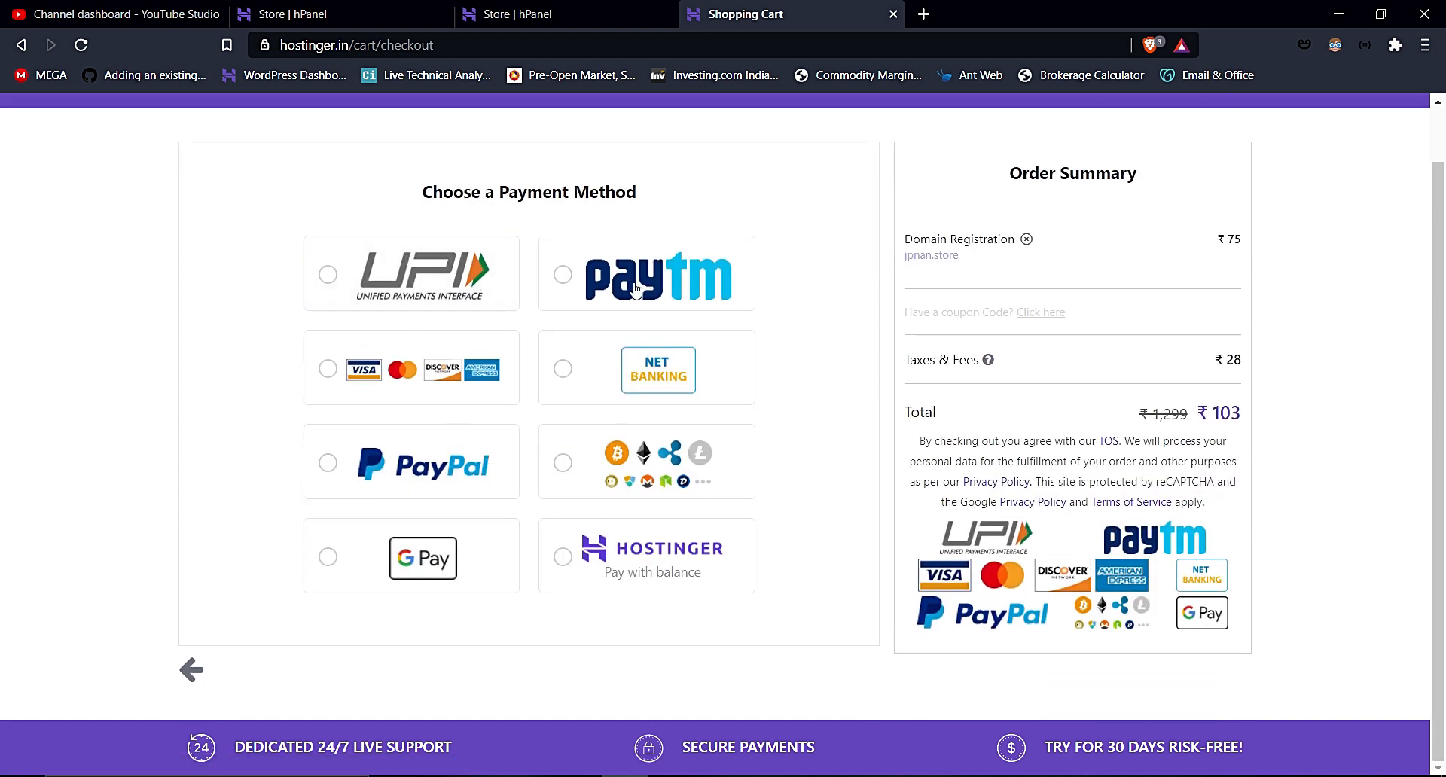
{"action": "scroll", "coordinate": [760, 362], "scroll_direction": "up", "scroll_amount": 1}
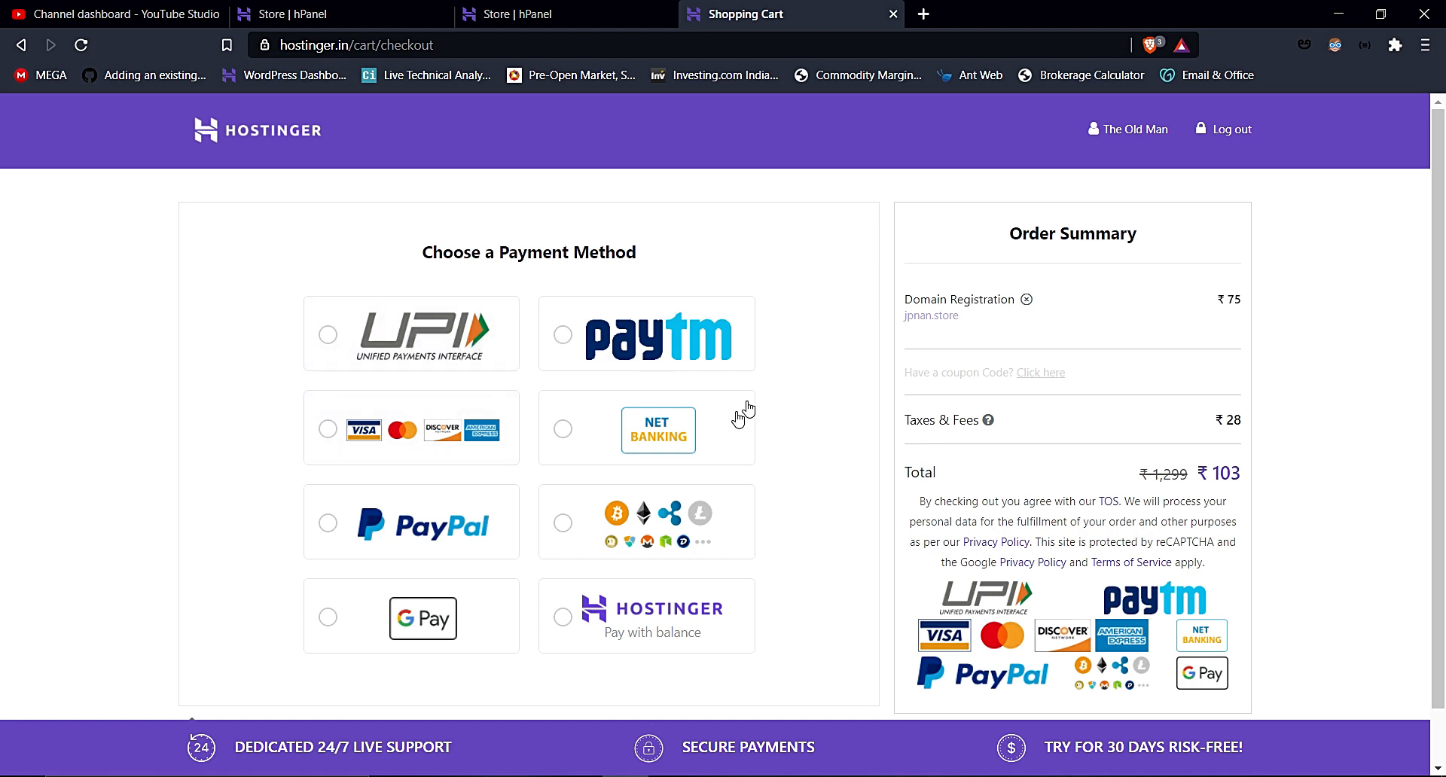
{"action": "left_click", "coordinate": [389, 336]}
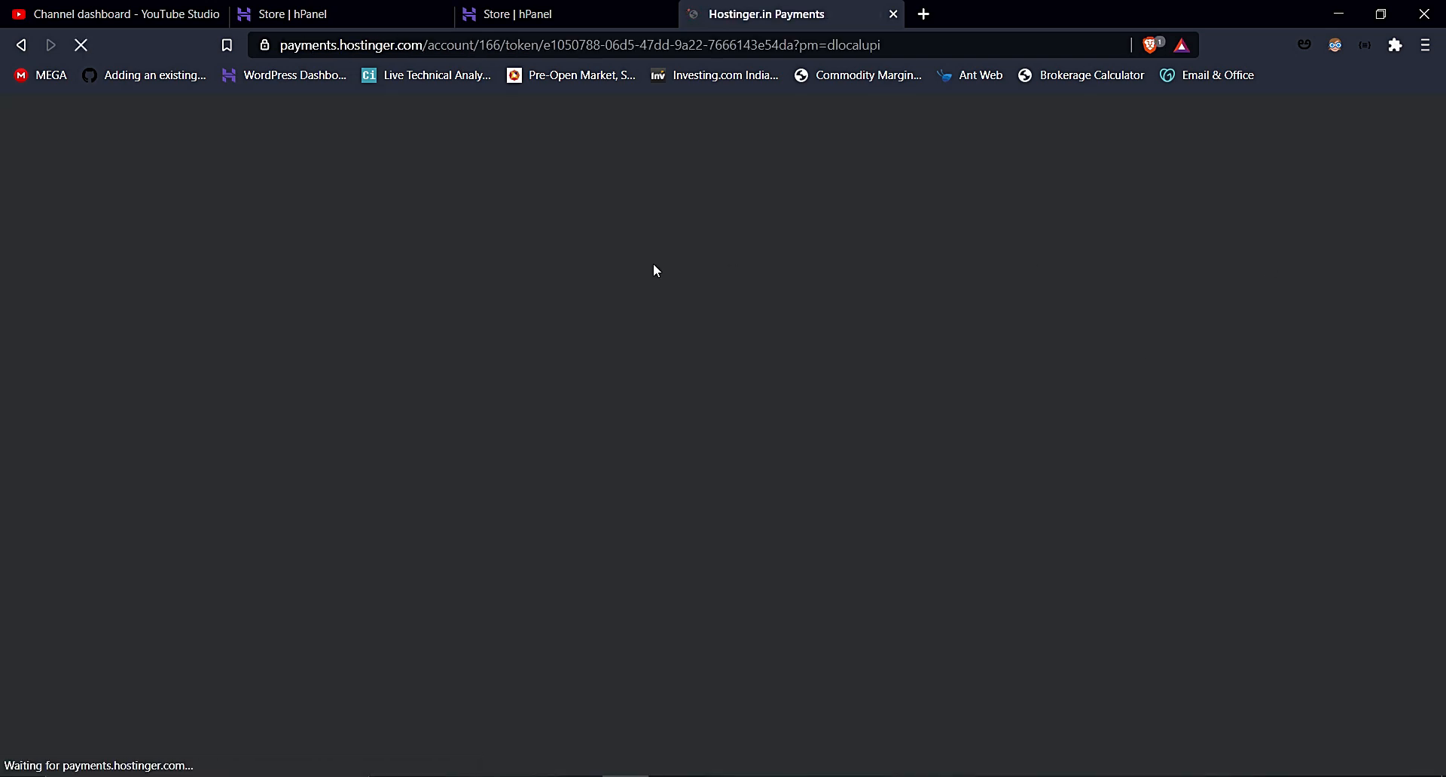
- Set the billing state to Andhra Pradesh and continue with the payment
{"action": "scroll", "coordinate": [413, 385], "scroll_direction": "down", "scroll_amount": 1}
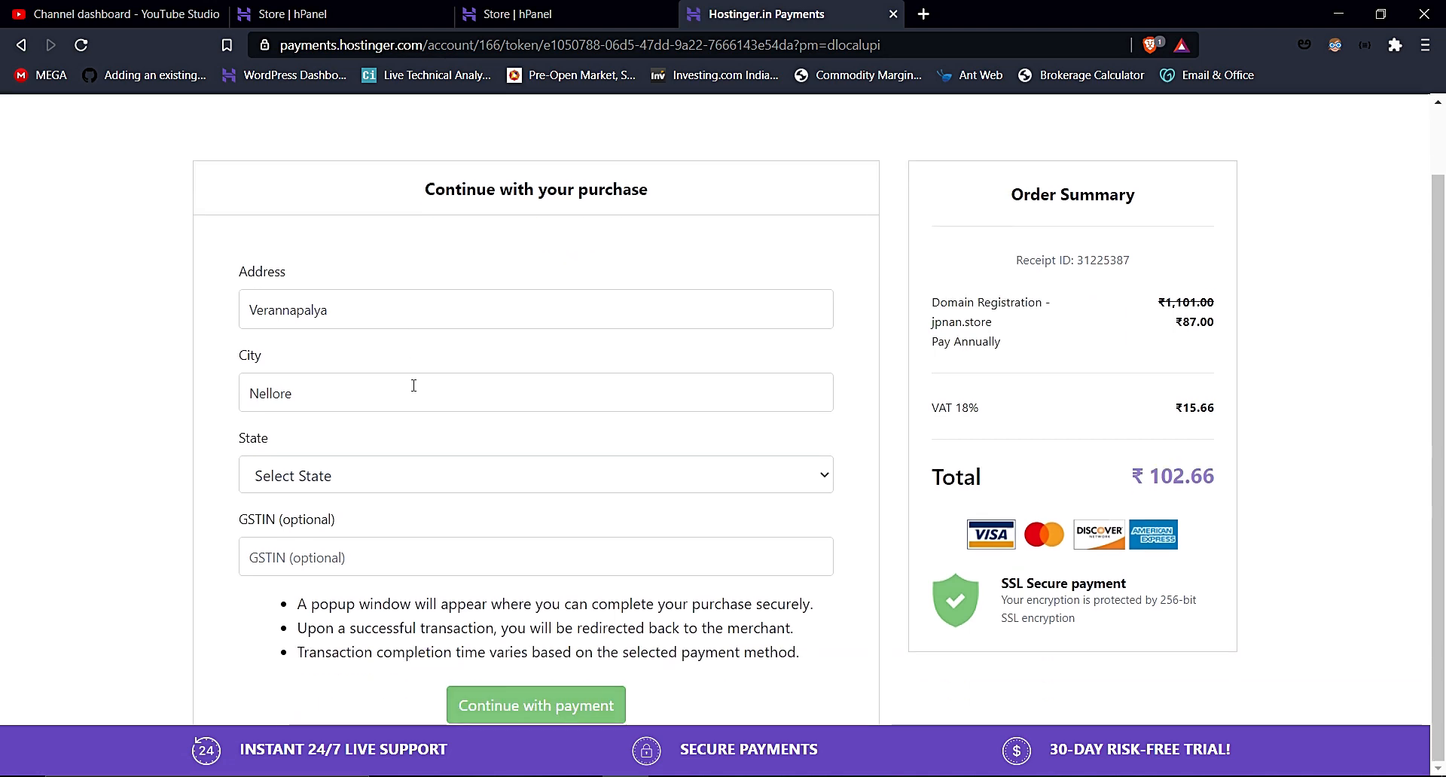
{"action": "left_click", "coordinate": [349, 475]}
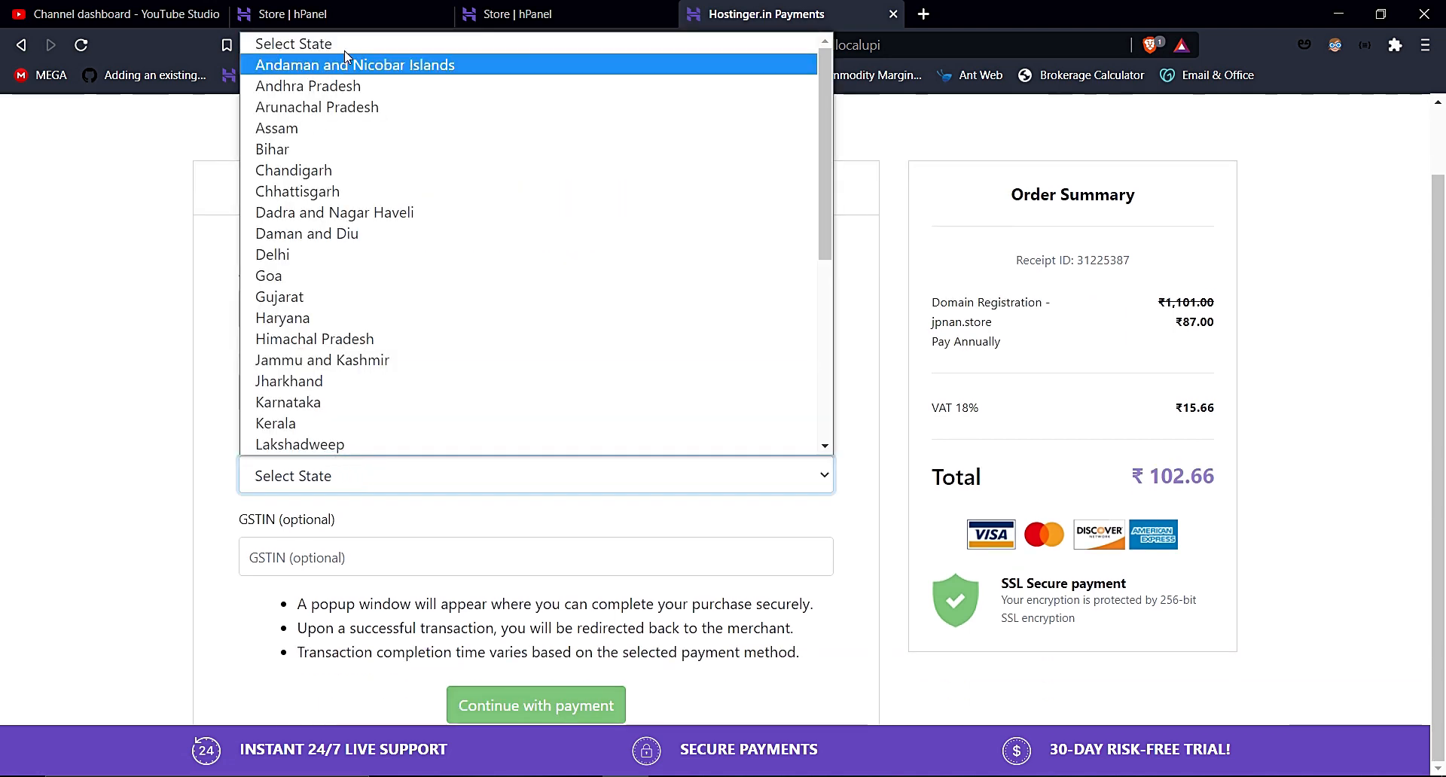
{"action": "left_click", "coordinate": [346, 86]}
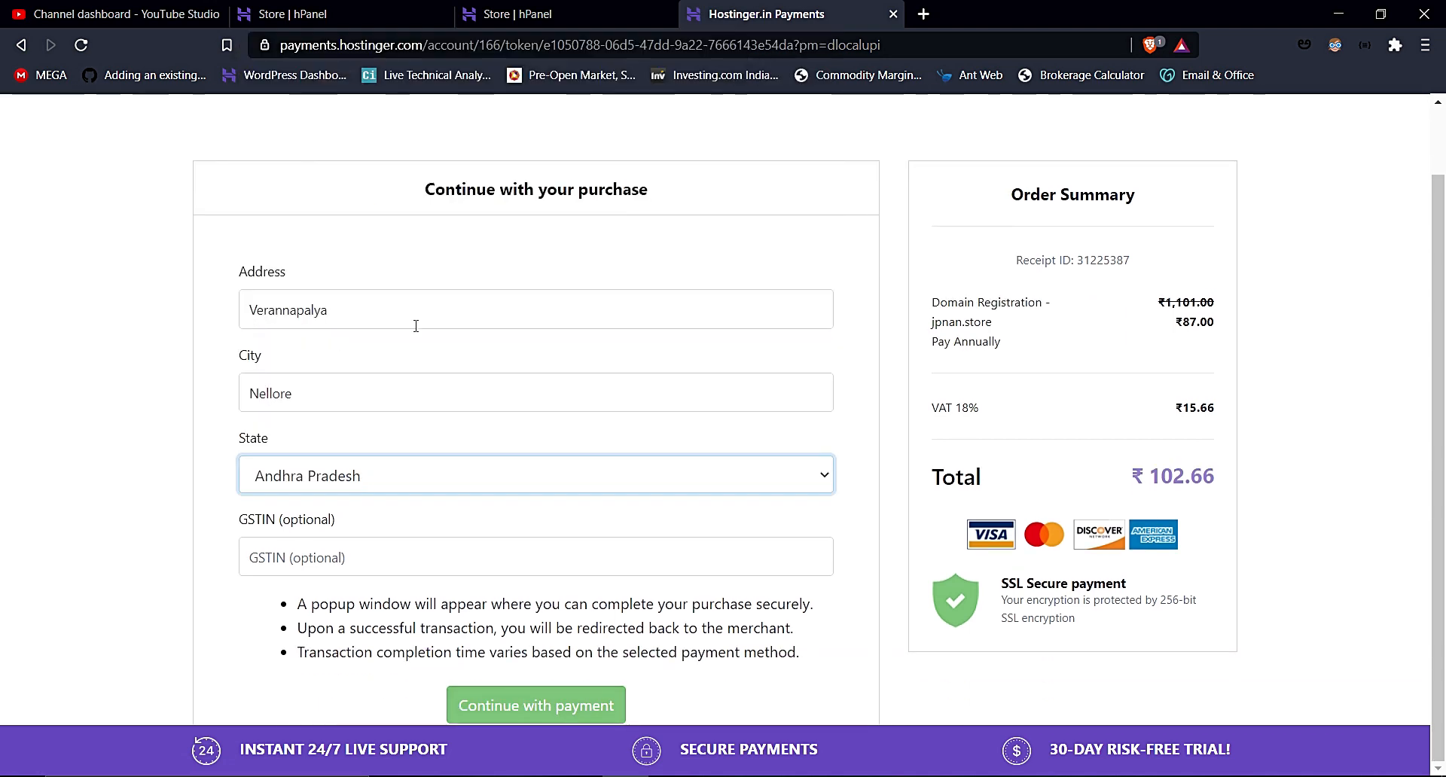
{"action": "left_click", "coordinate": [569, 703]}
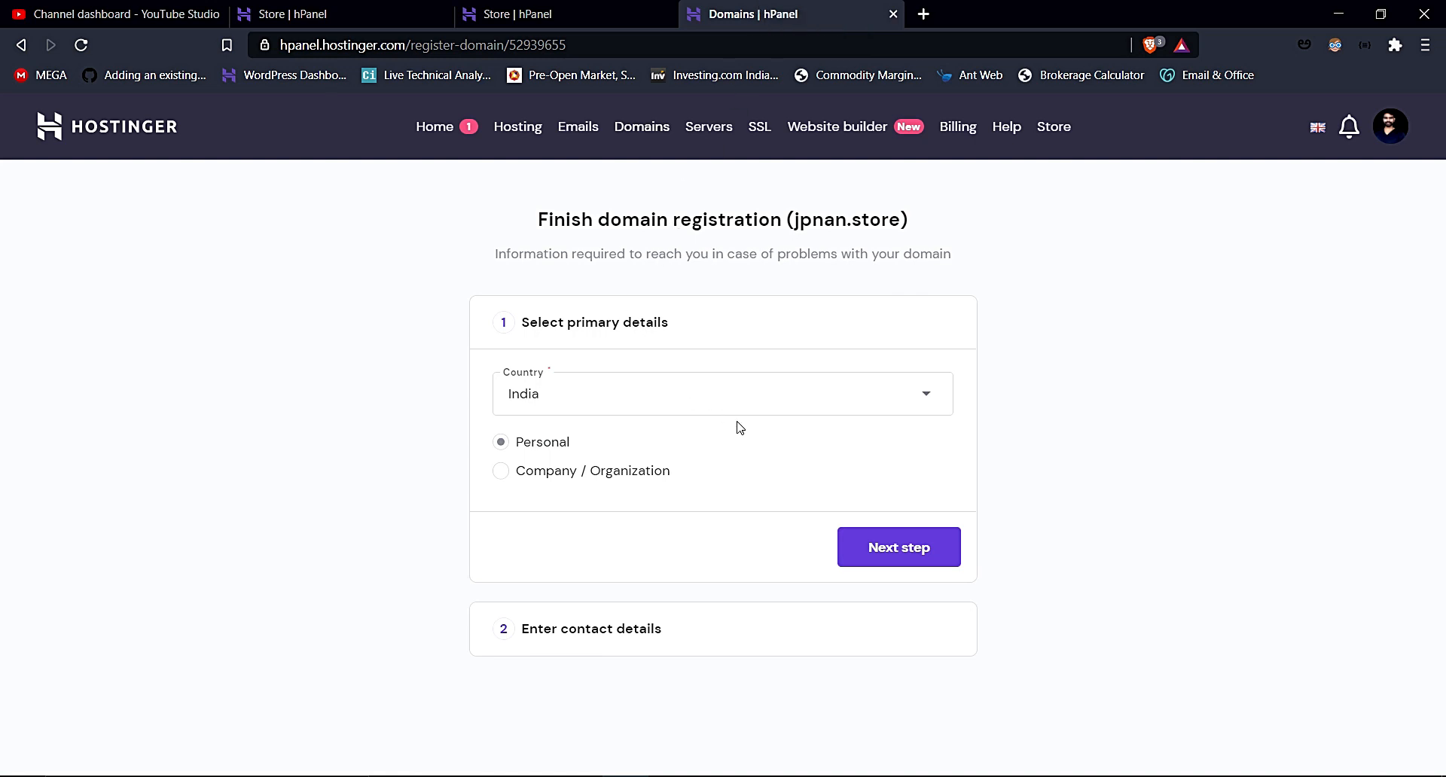
- Accept India and Personal as the primary details for jpnan.store and try to finish the registration with the prefilled contact details
{"action": "left_click", "coordinate": [887, 546]}
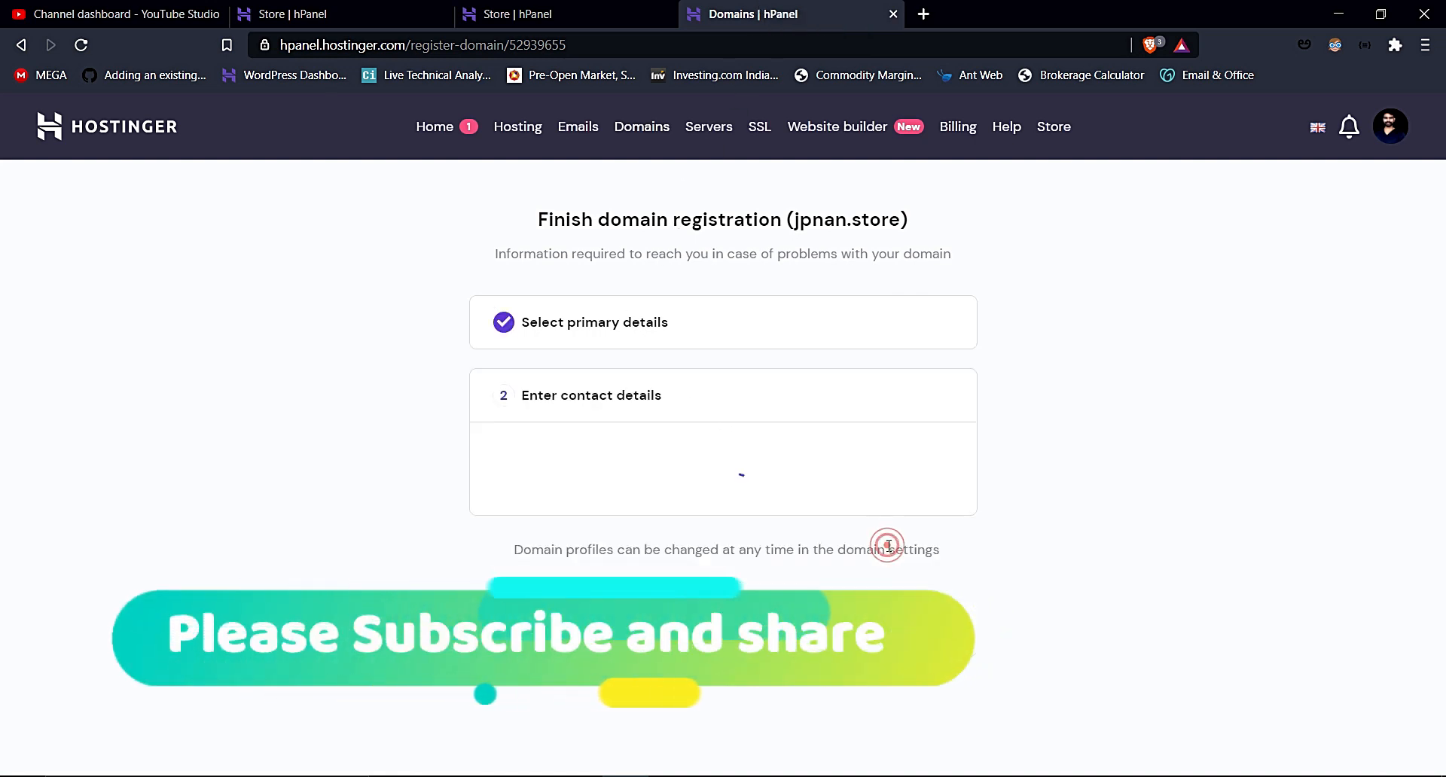
{"action": "scroll", "coordinate": [828, 527], "scroll_direction": "down", "scroll_amount": 4}
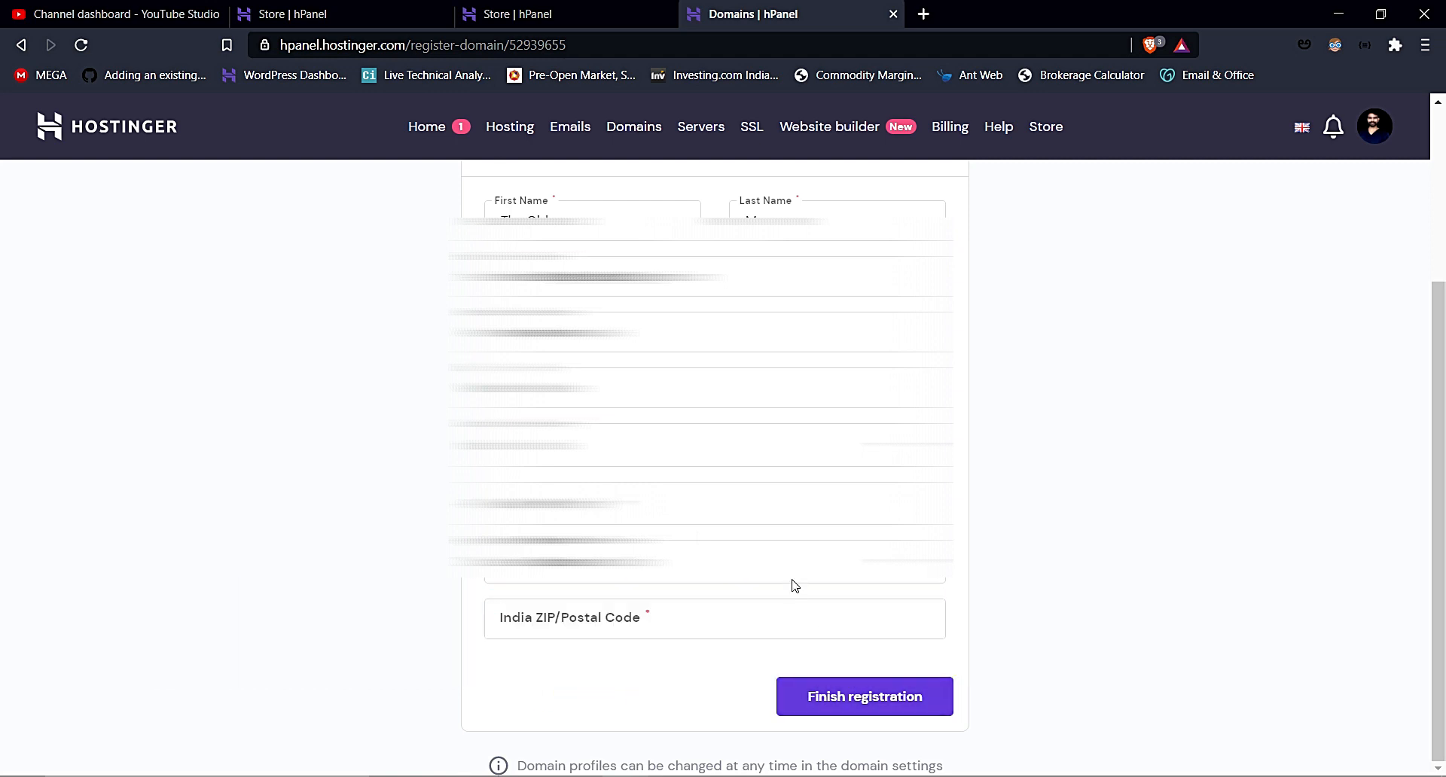
{"action": "left_click", "coordinate": [879, 690]}
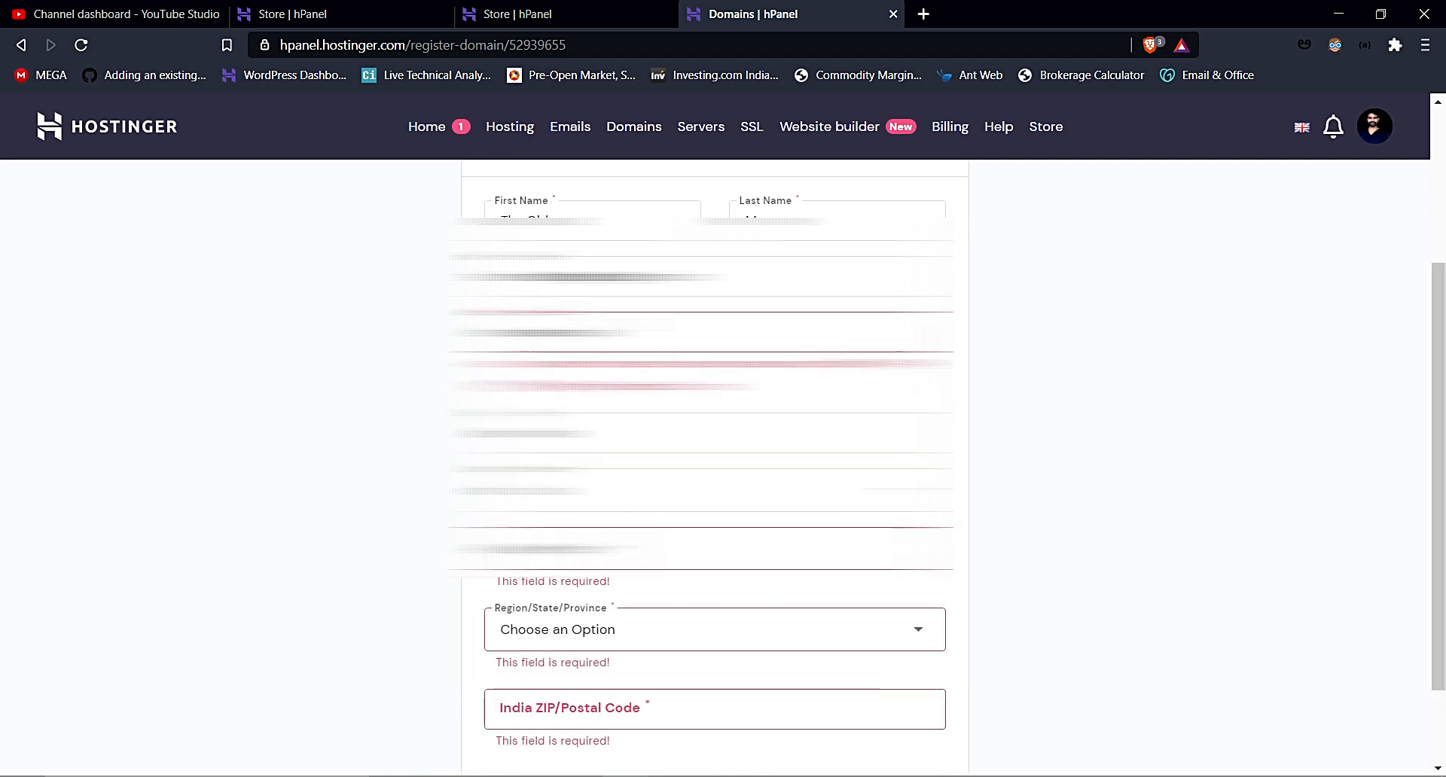
- Fill in the required contact field above Region/State/Province, leaving the country set to India
{"action": "scroll", "coordinate": [621, 538], "scroll_direction": "down", "scroll_amount": 1}
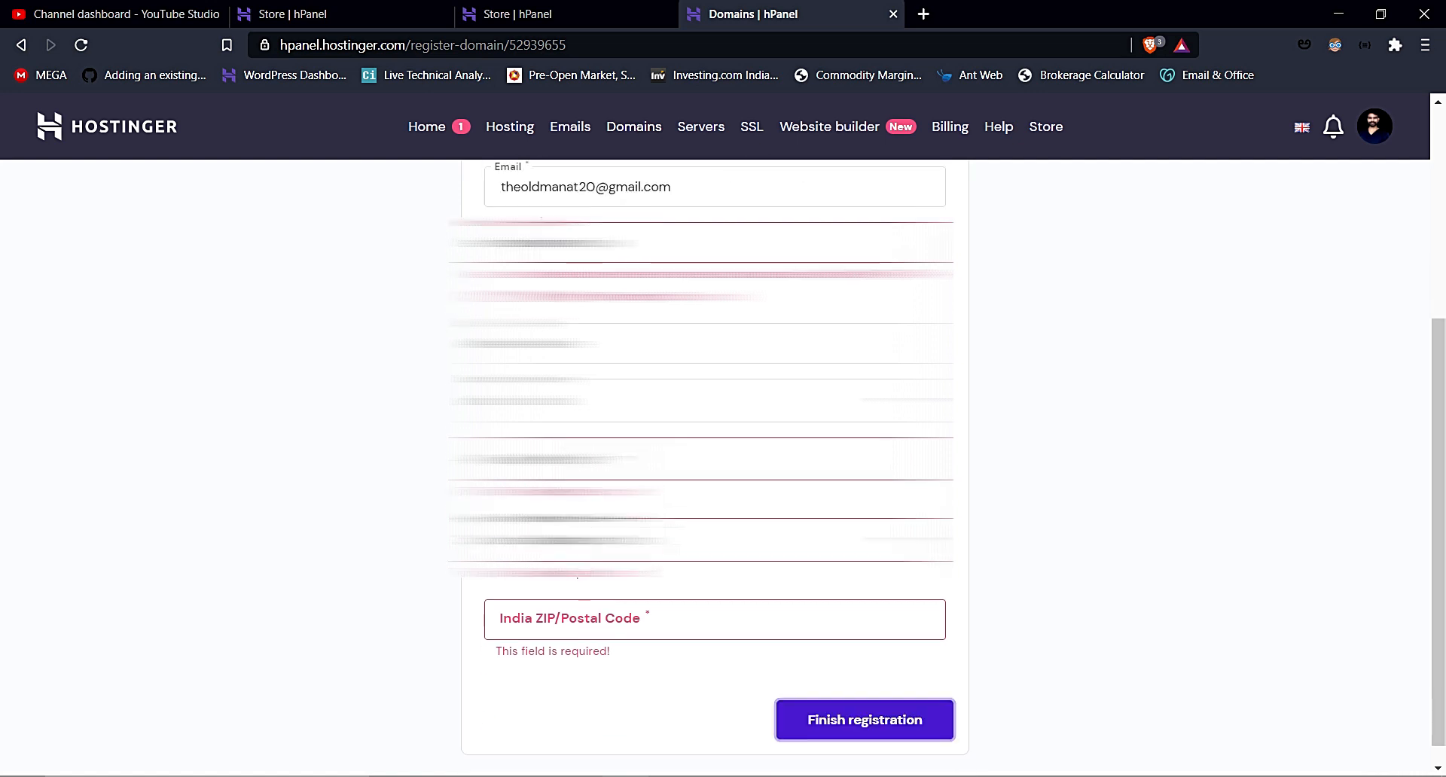
{"action": "left_click", "coordinate": [674, 454]}
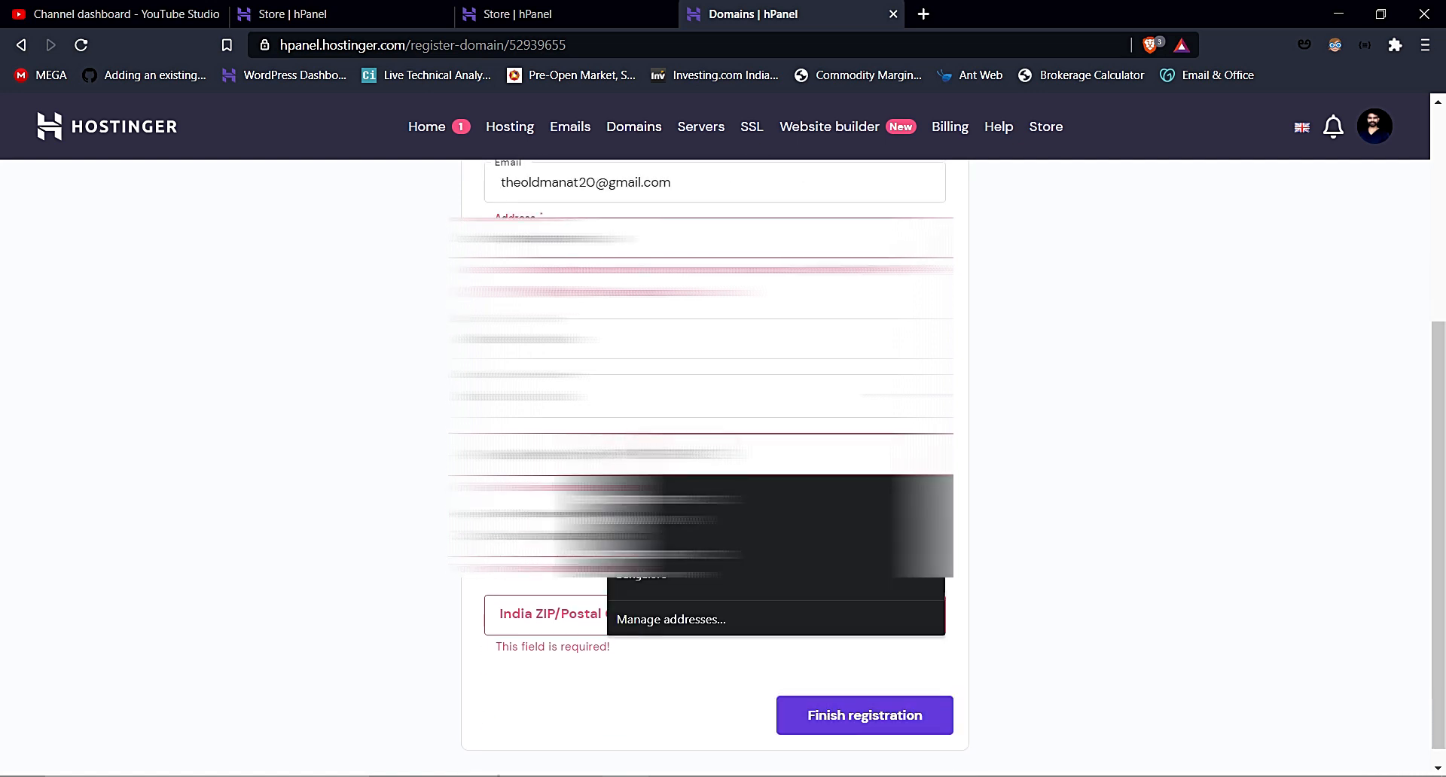
{"action": "left_click", "coordinate": [729, 400]}
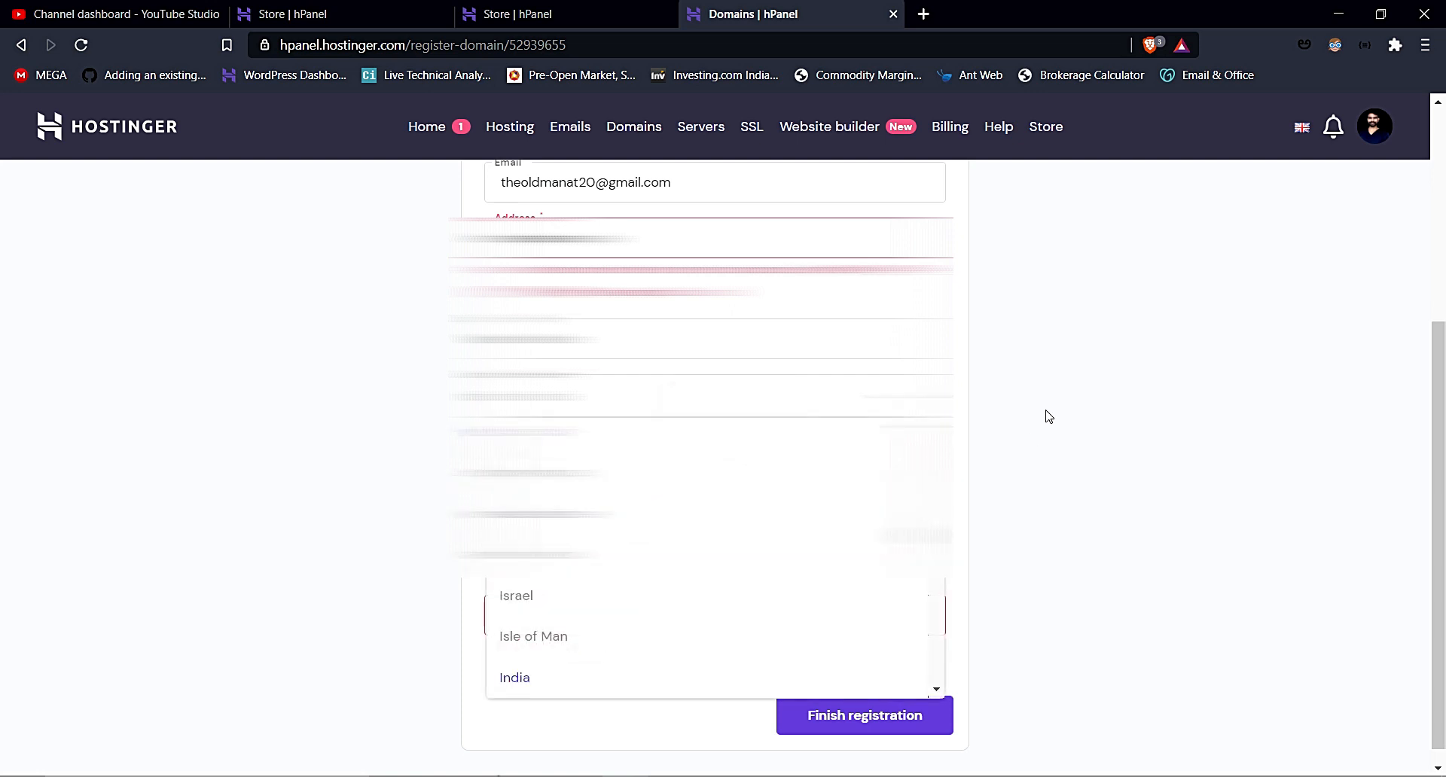
{"action": "left_click", "coordinate": [1084, 401]}
- Set the Region/State/Province of the domain contact details to Andhra Pradesh
{"action": "left_click", "coordinate": [643, 537]}
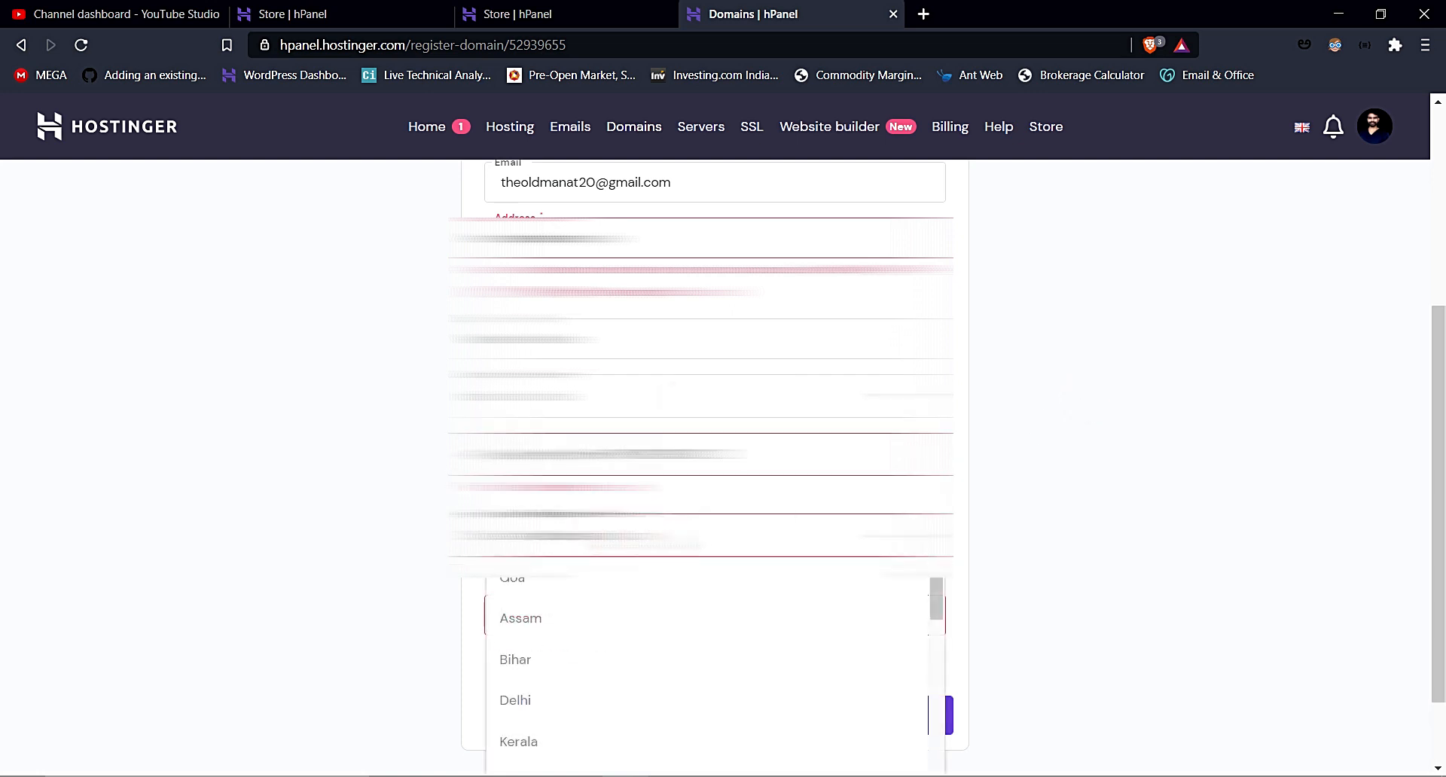
{"action": "scroll", "coordinate": [586, 628], "scroll_direction": "down", "scroll_amount": 5}
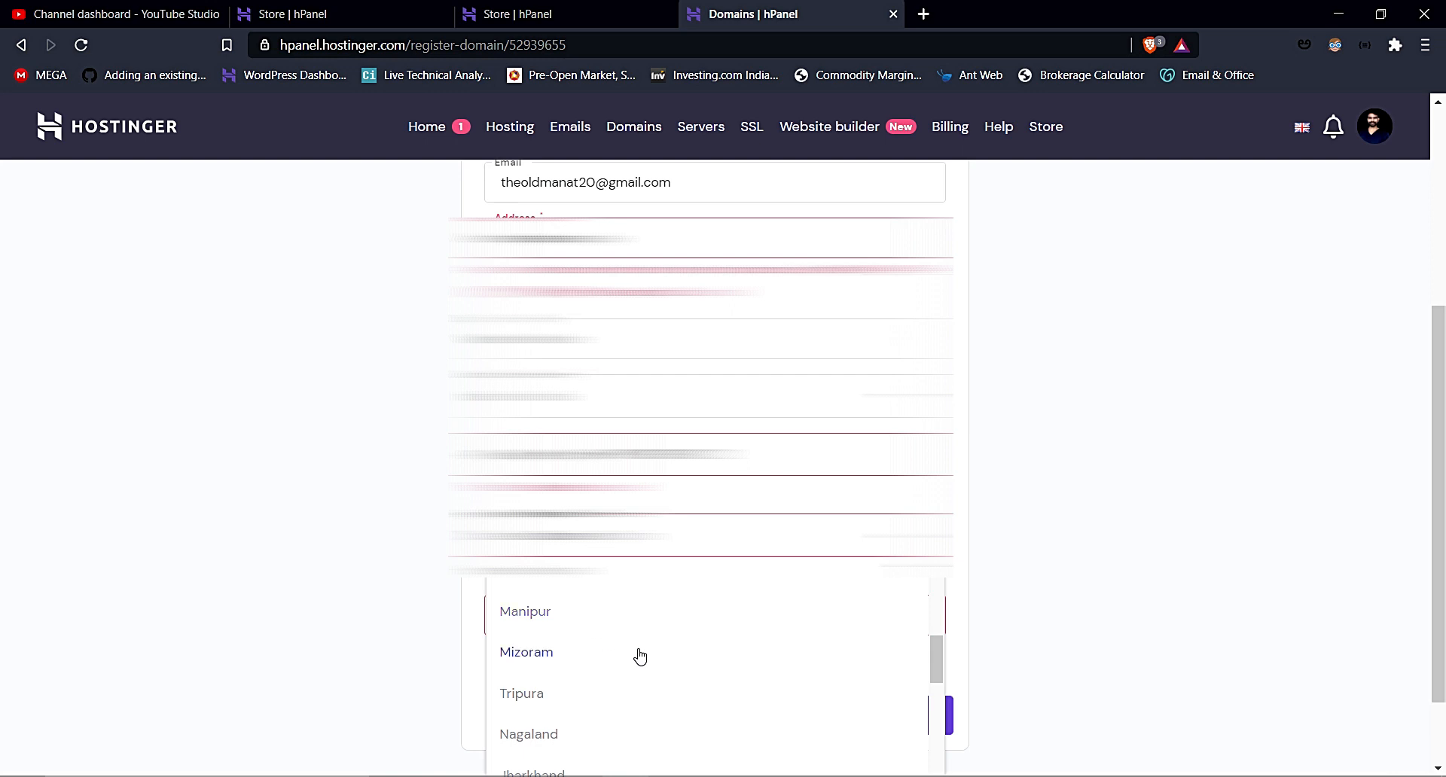
{"action": "scroll", "coordinate": [639, 658], "scroll_direction": "up", "scroll_amount": 5}
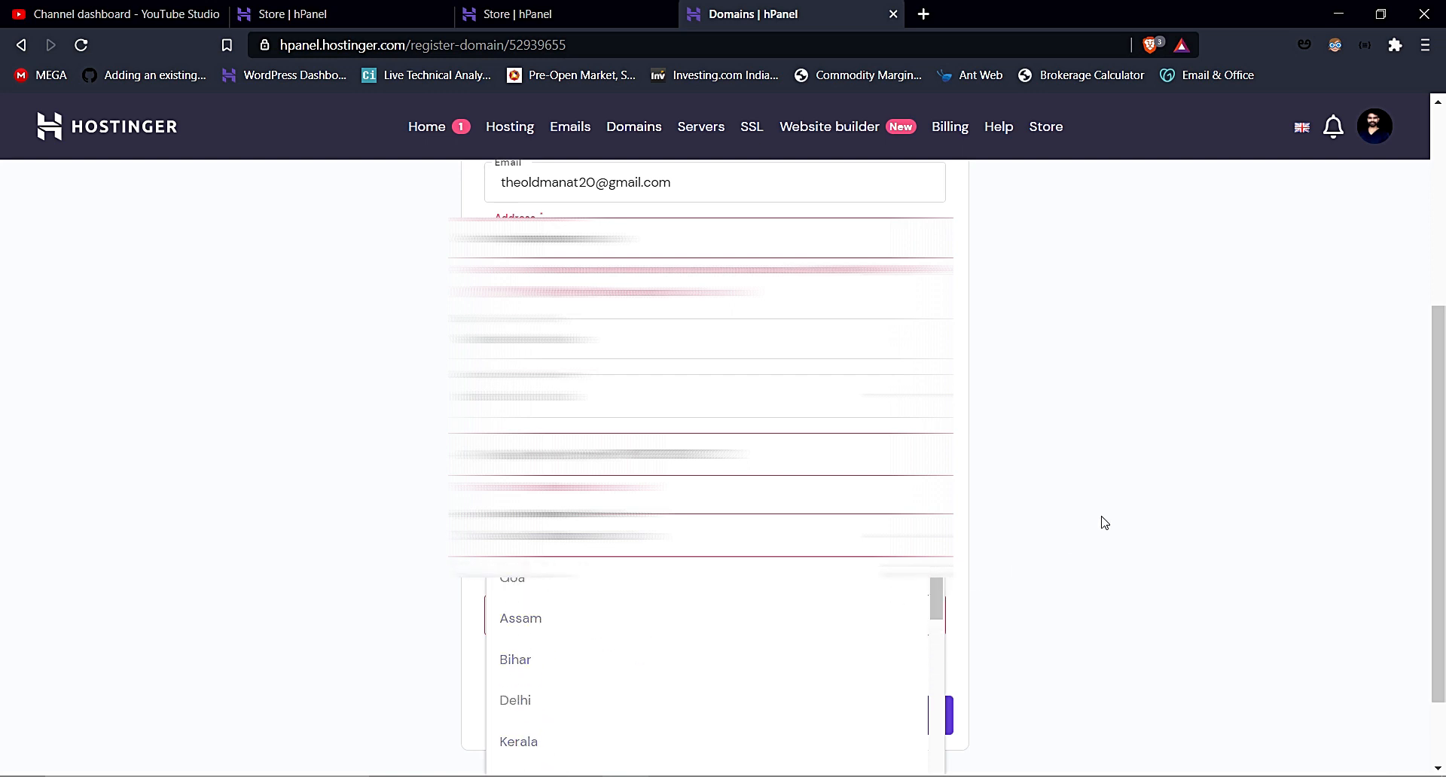
{"action": "scroll", "coordinate": [1103, 522], "scroll_direction": "down", "scroll_amount": 2}
{"action": "scroll", "coordinate": [525, 625], "scroll_direction": "down", "scroll_amount": 3}
{"action": "scroll", "coordinate": [527, 624], "scroll_direction": "down", "scroll_amount": 3}
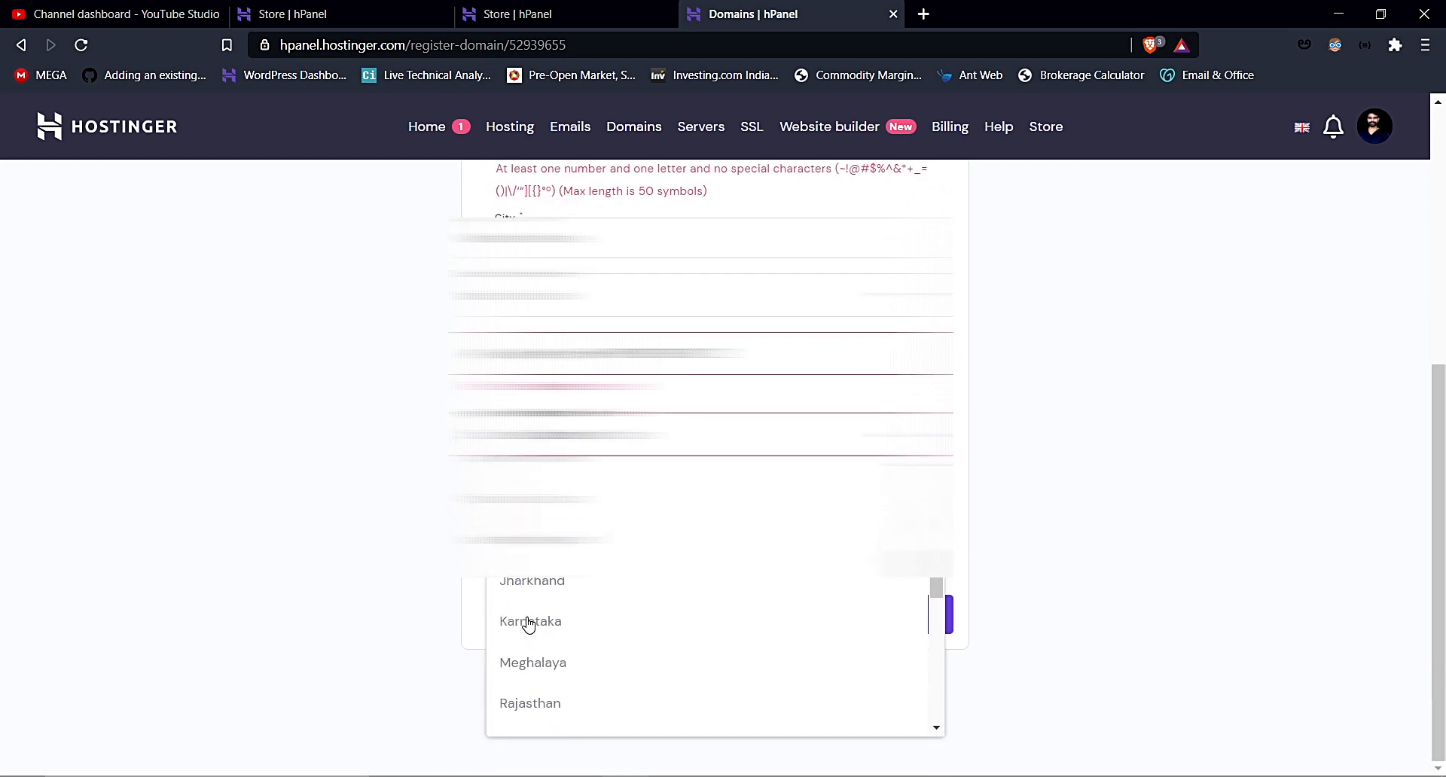
{"action": "scroll", "coordinate": [603, 635], "scroll_direction": "down", "scroll_amount": 3}
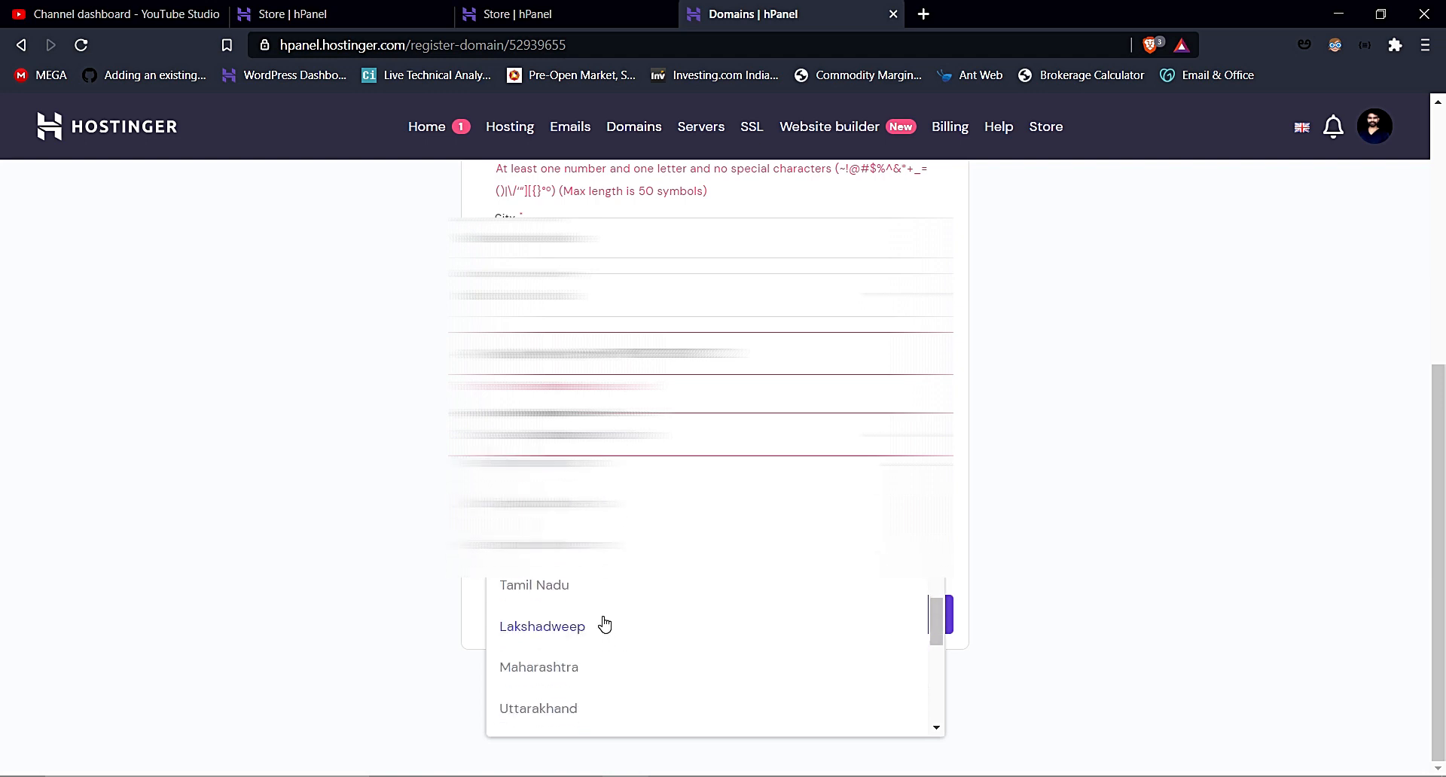
{"action": "scroll", "coordinate": [602, 634], "scroll_direction": "down", "scroll_amount": 3}
{"action": "scroll", "coordinate": [599, 652], "scroll_direction": "down", "scroll_amount": 3}
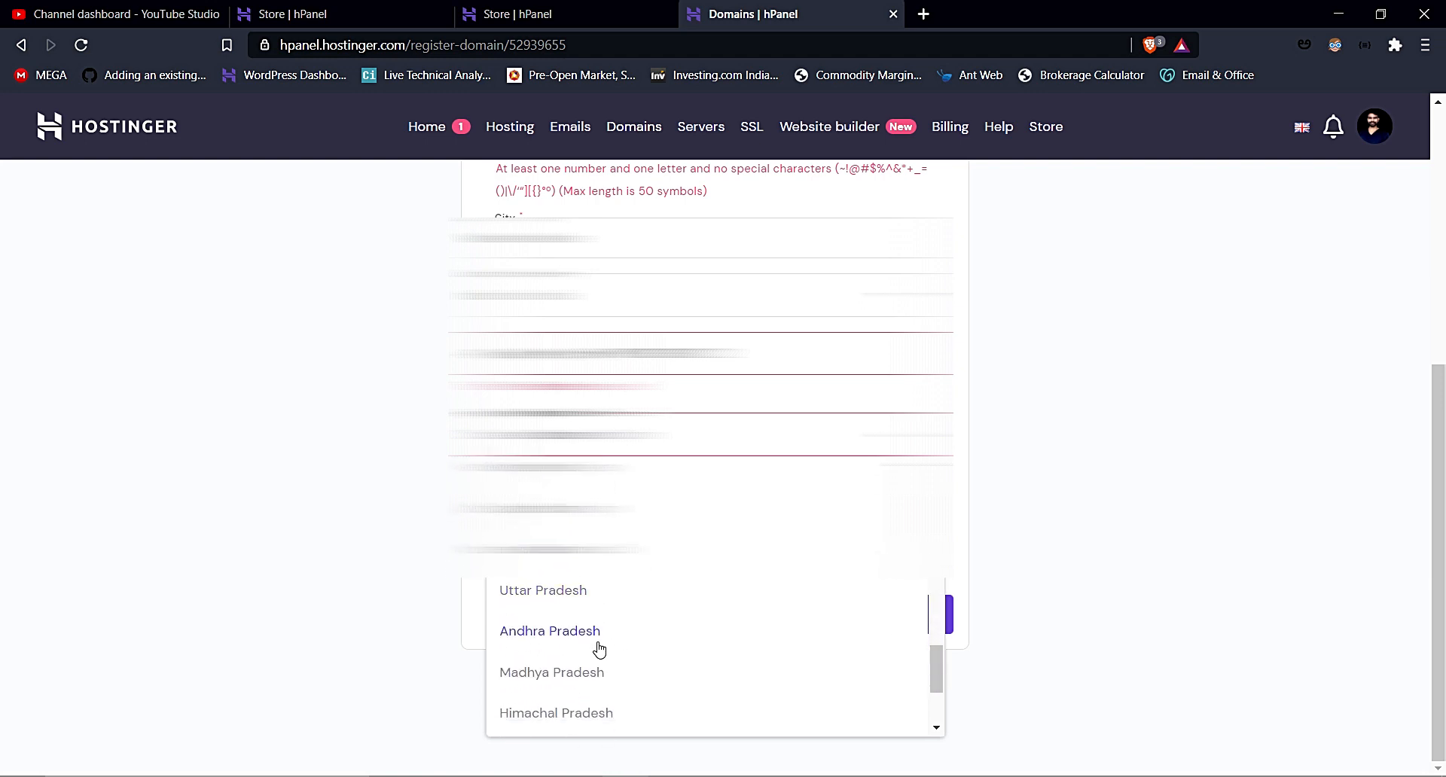
{"action": "left_click", "coordinate": [599, 648]}
- Enter the India ZIP/Postal Code and try to finish the registration
{"action": "left_click", "coordinate": [697, 610]}
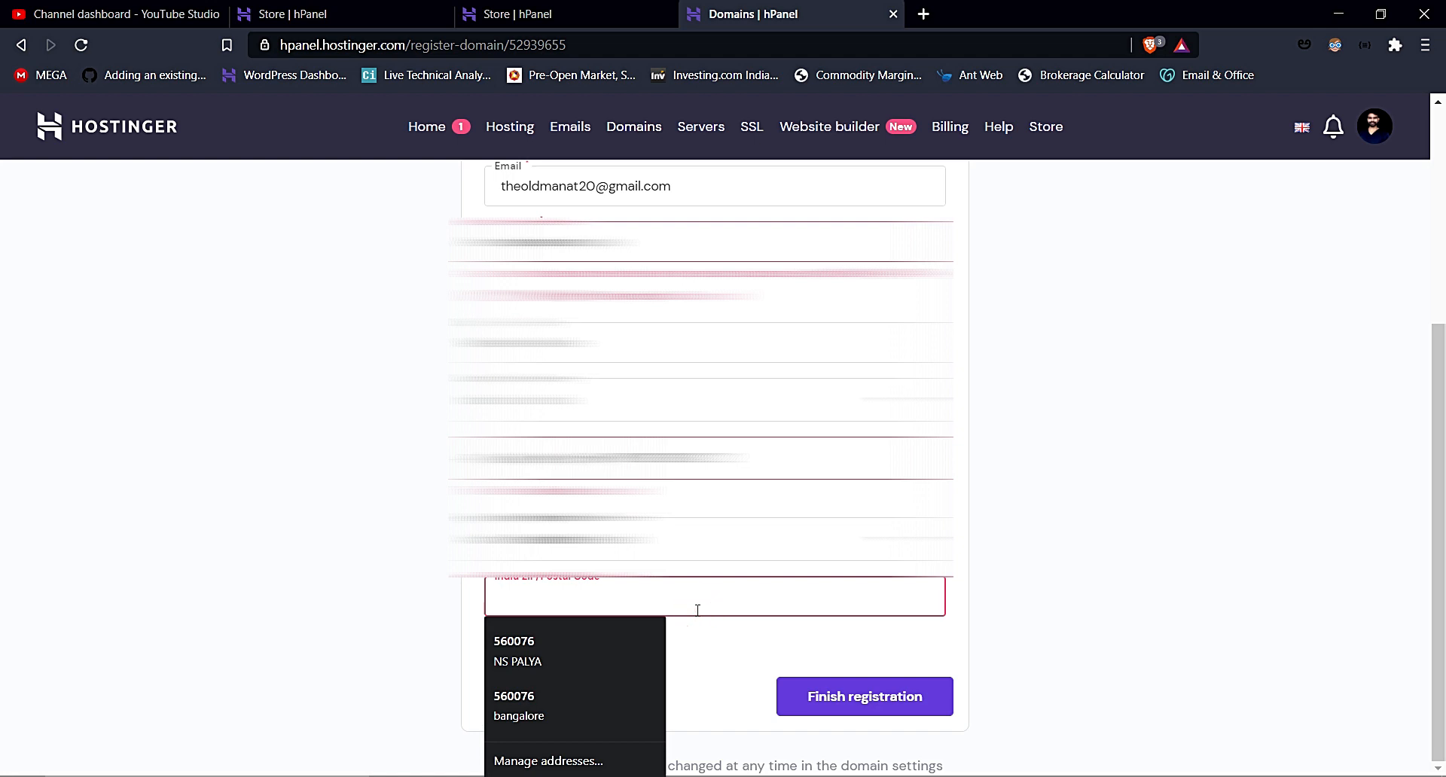
{"action": "type", "text": "560076"}
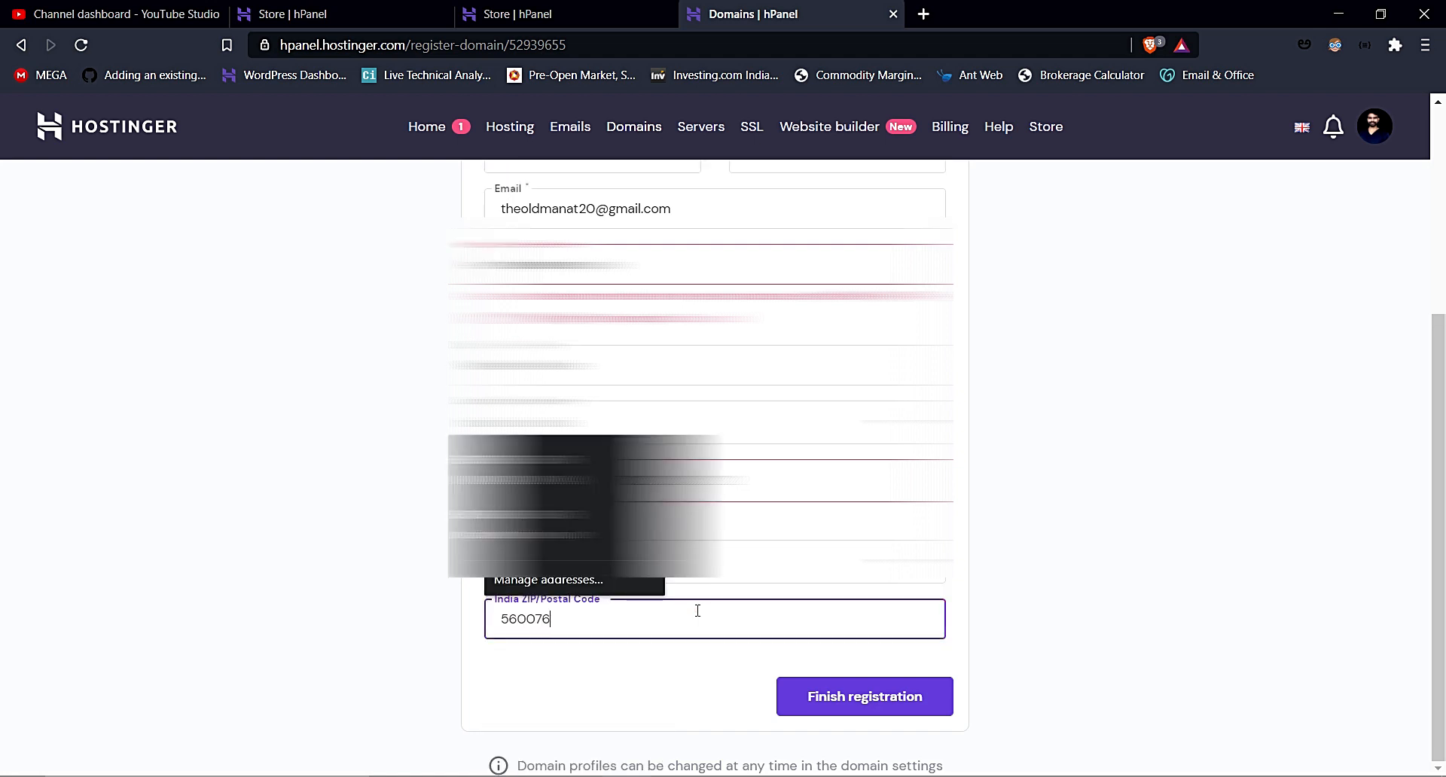
{"action": "left_click", "coordinate": [864, 700]}
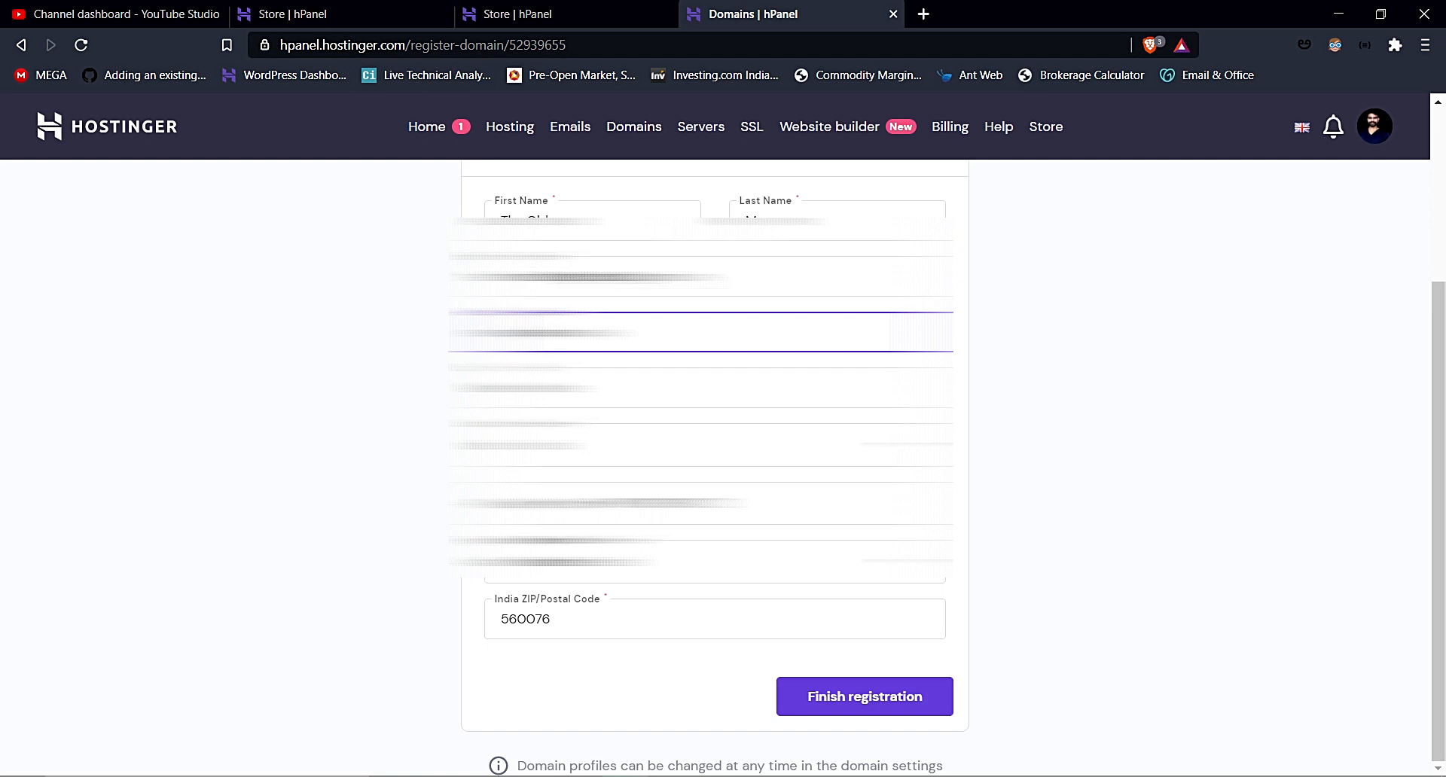
{"action": "left_click", "coordinate": [850, 712]}
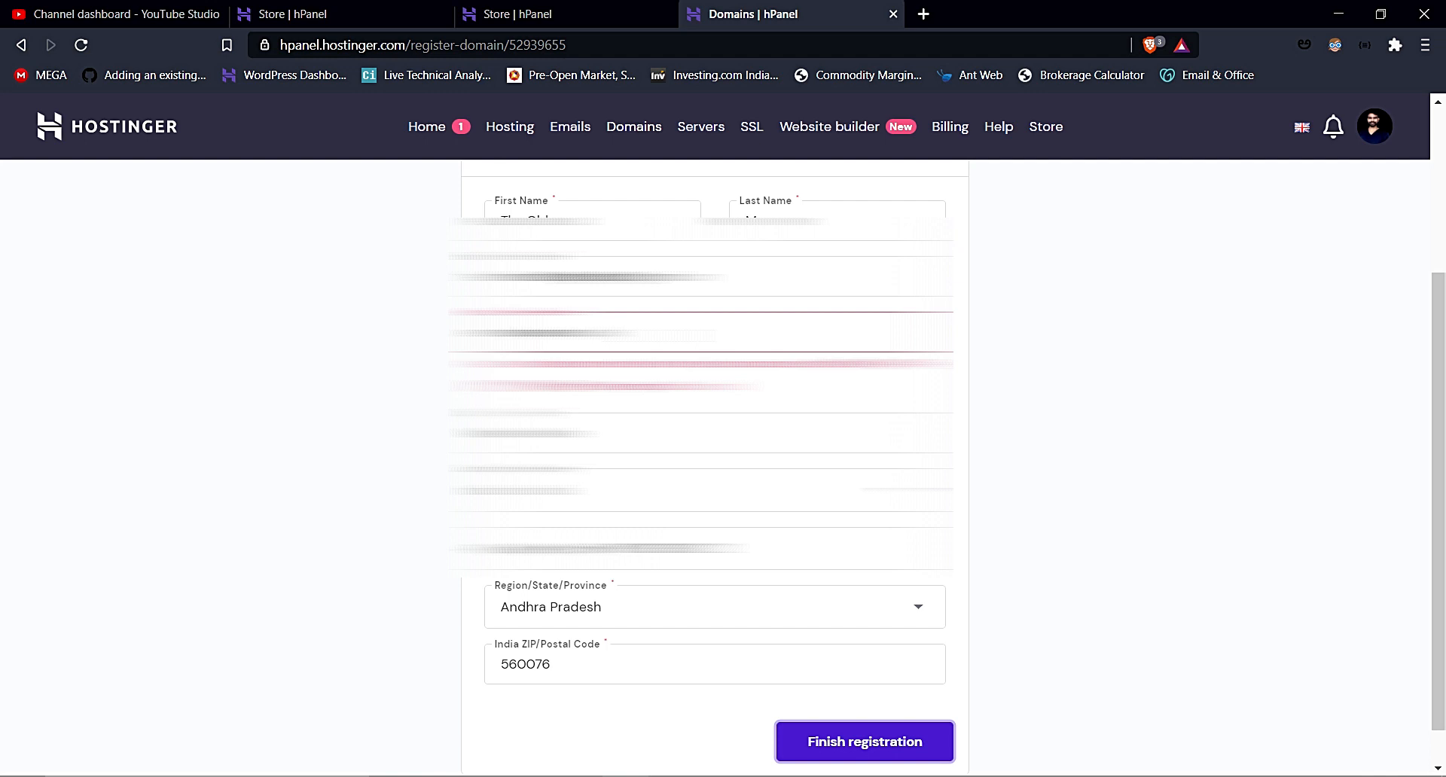
- Add a number to the contact address and try to finish the registration again
{"action": "double_click", "coordinate": [659, 336]}
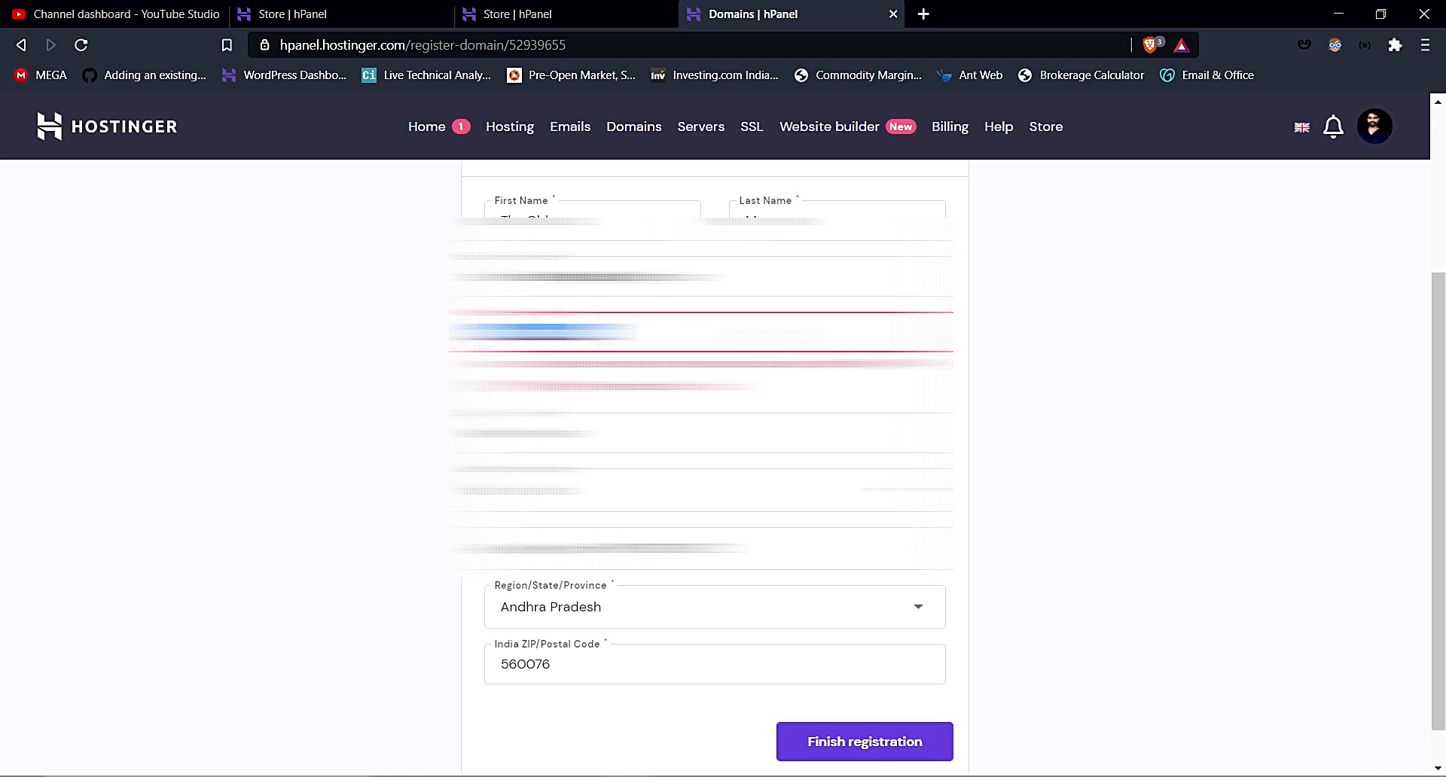
{"action": "left_click", "coordinate": [659, 336]}
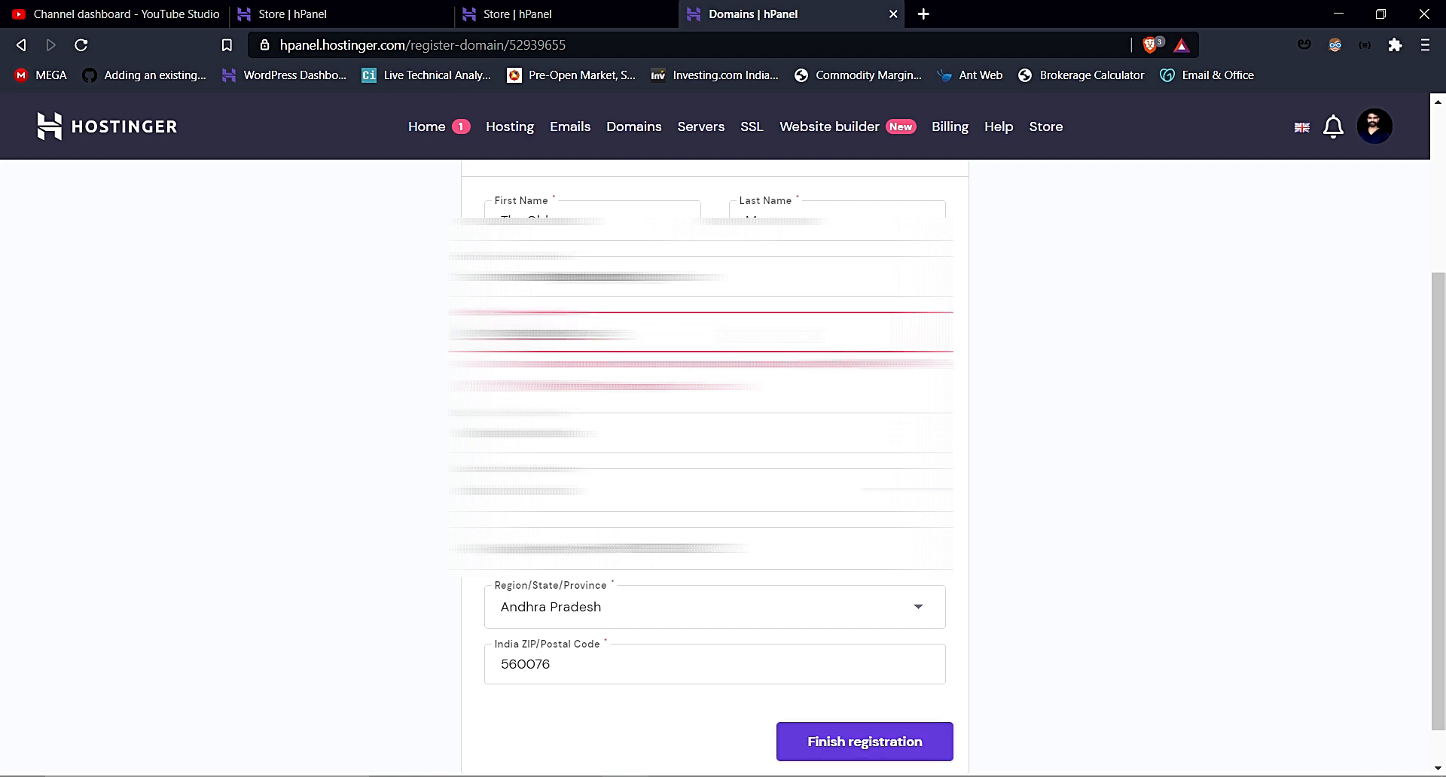
{"action": "type", "text": "123"}
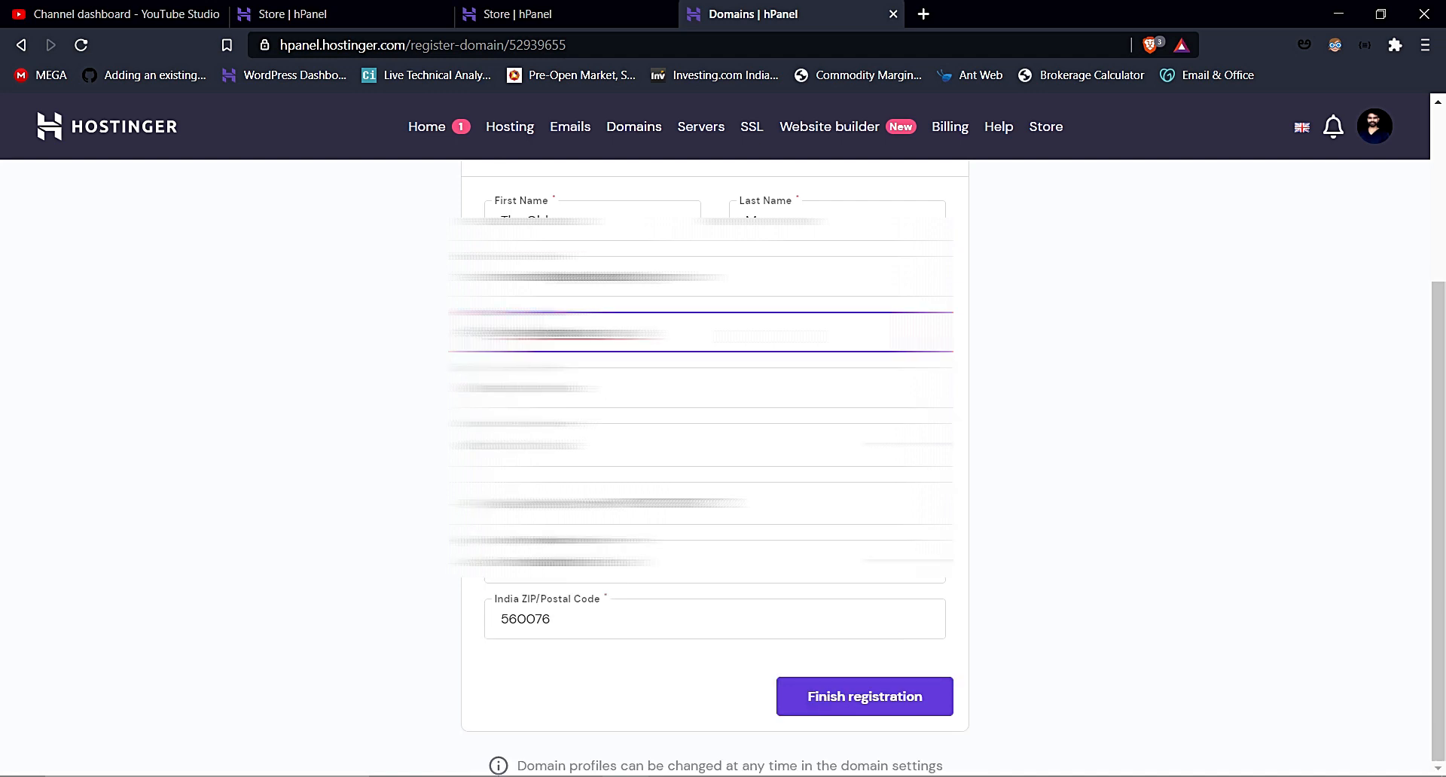
{"action": "left_click", "coordinate": [866, 696]}
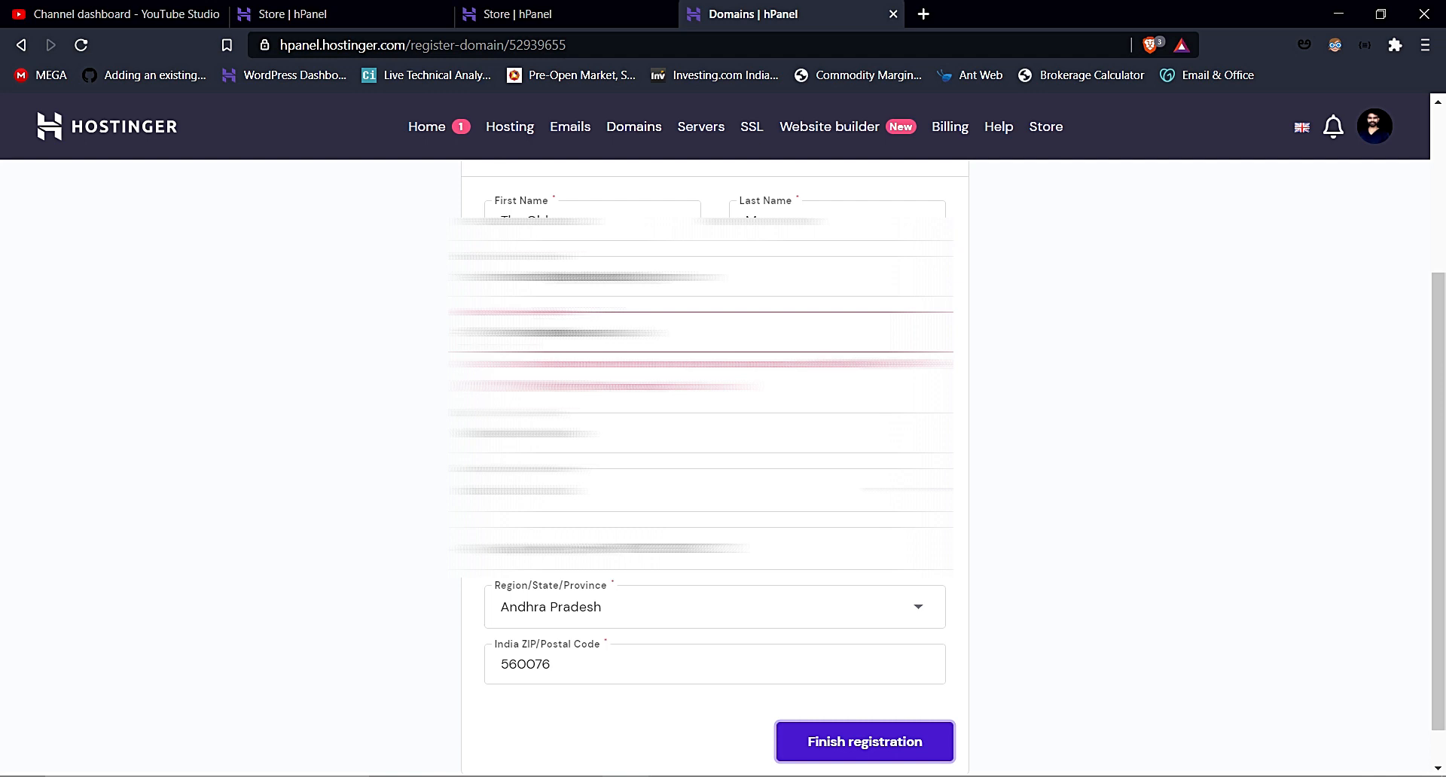
- Trim the contact address, finish the registration and continue to the jpnan.store domain overview
{"action": "left_click", "coordinate": [648, 332]}
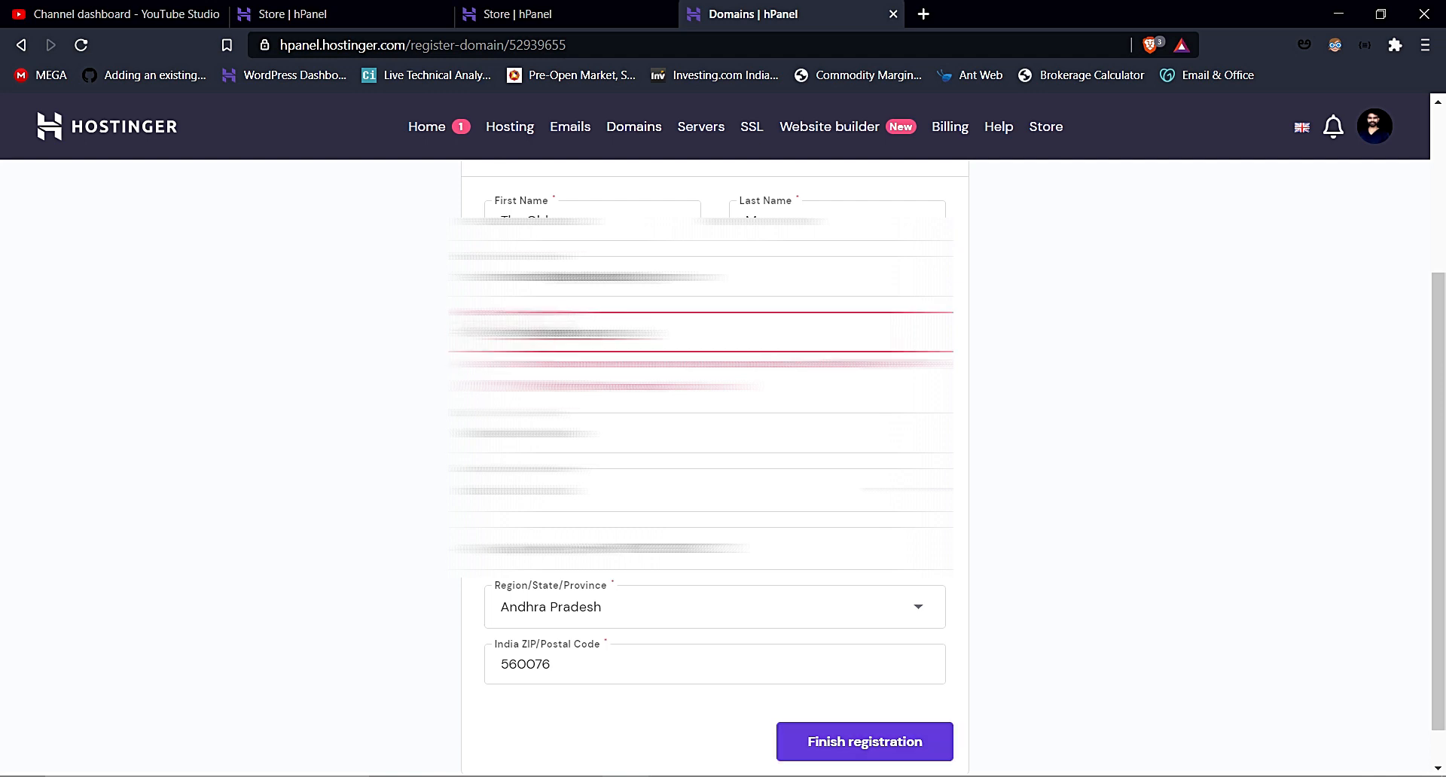
{"action": "key", "text": "BackSpace"}
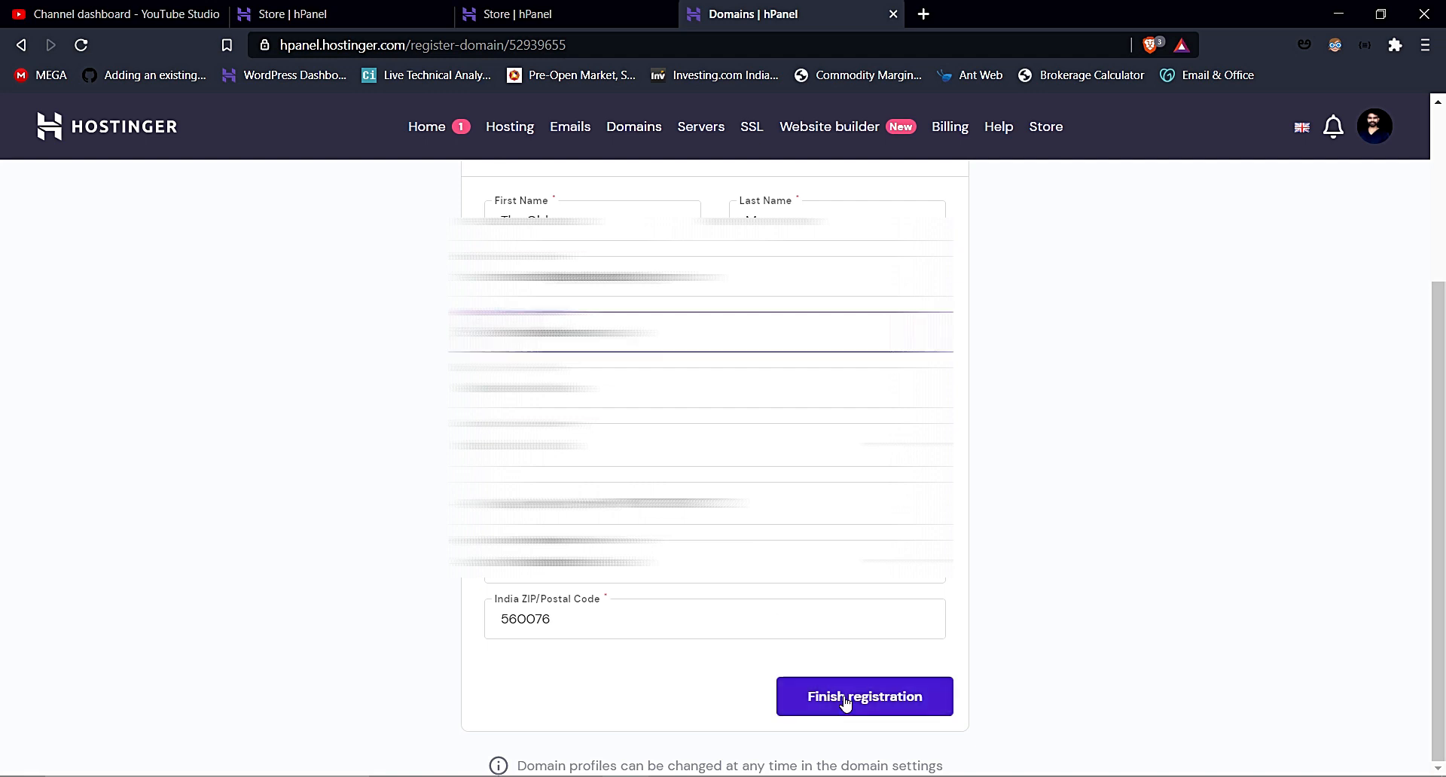
{"action": "left_click", "coordinate": [845, 698]}
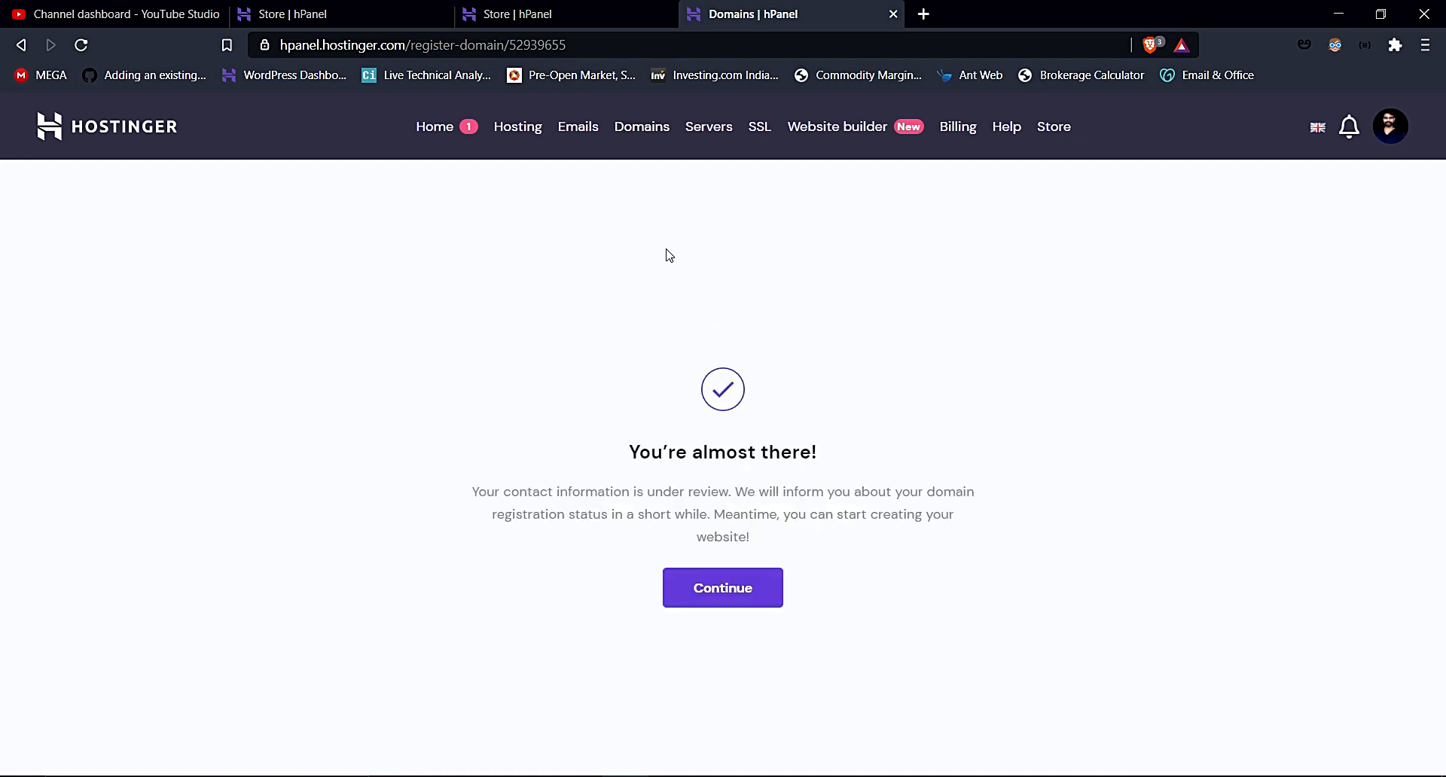
{"action": "left_click", "coordinate": [748, 589]}
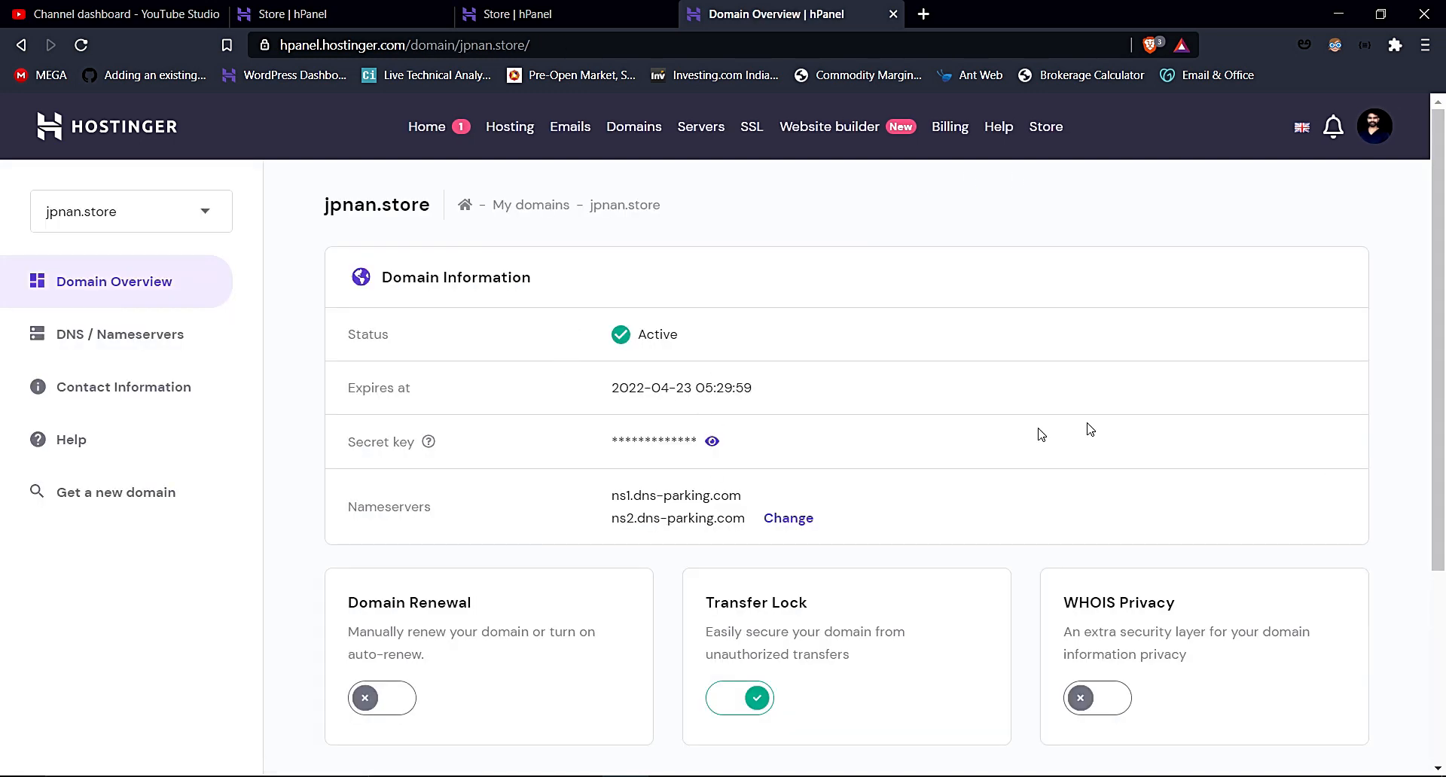
- Review the jpnan.store domain overview, then open its DNS / Nameservers settings and examine the assigned nameservers
{"action": "scroll", "coordinate": [686, 551], "scroll_direction": "down", "scroll_amount": 4}
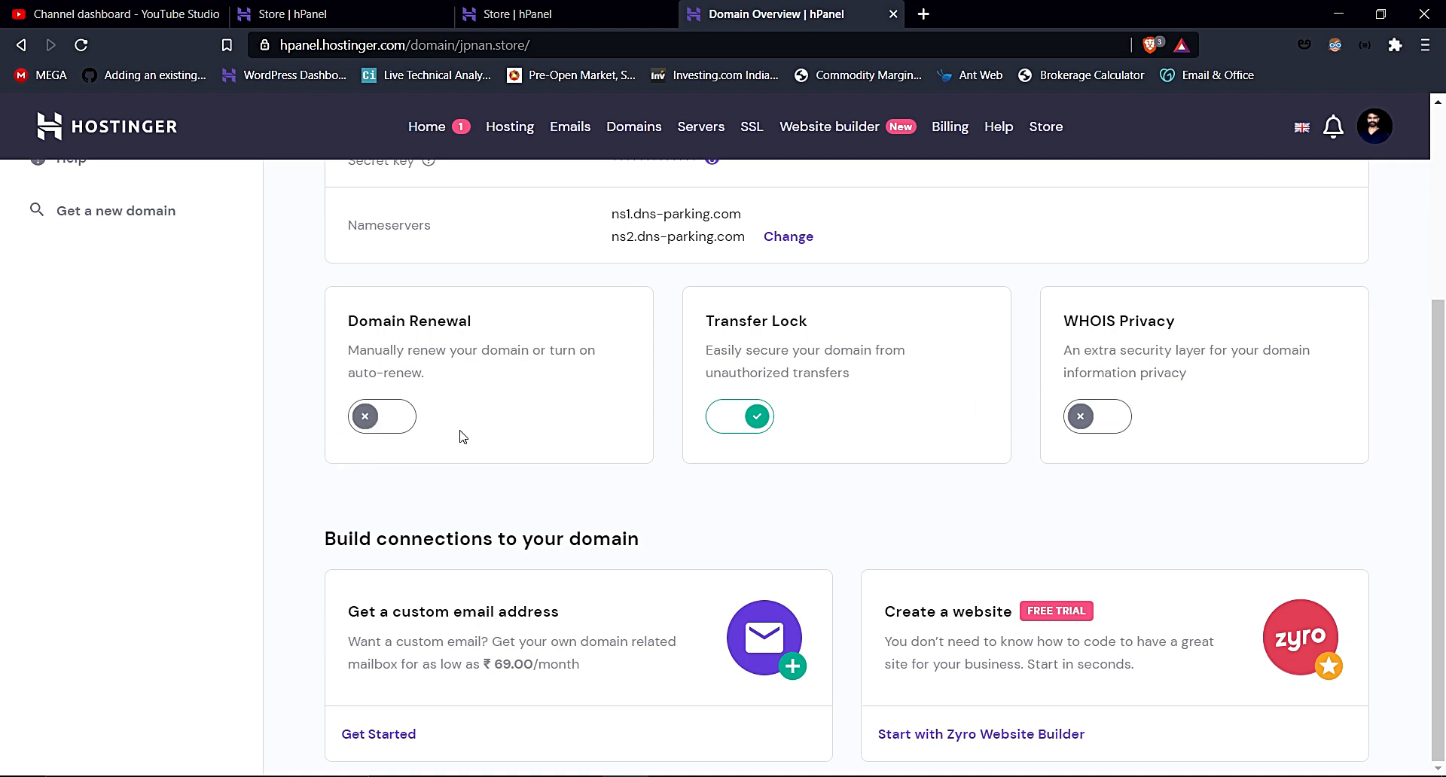
{"action": "scroll", "coordinate": [461, 437], "scroll_direction": "up", "scroll_amount": 4}
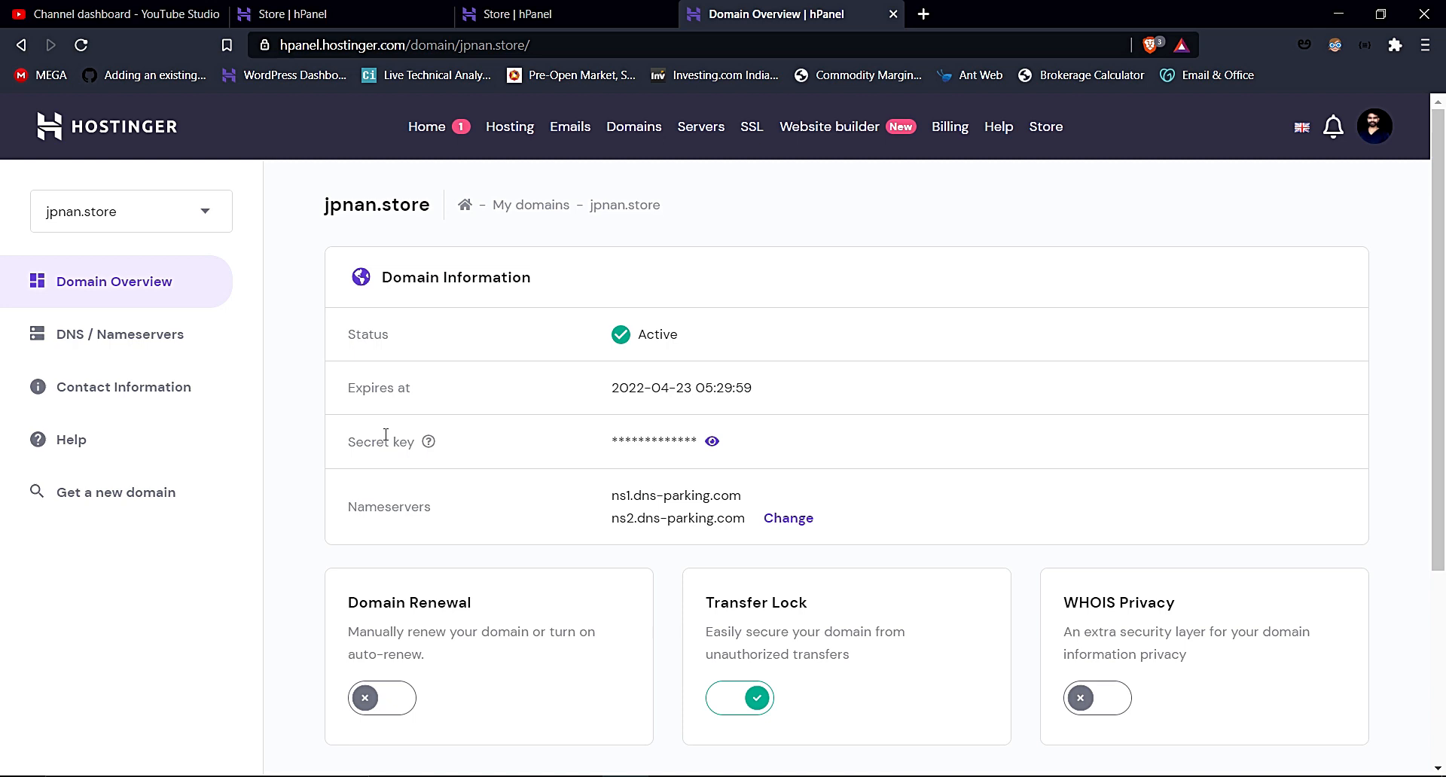
{"action": "left_click", "coordinate": [71, 329]}
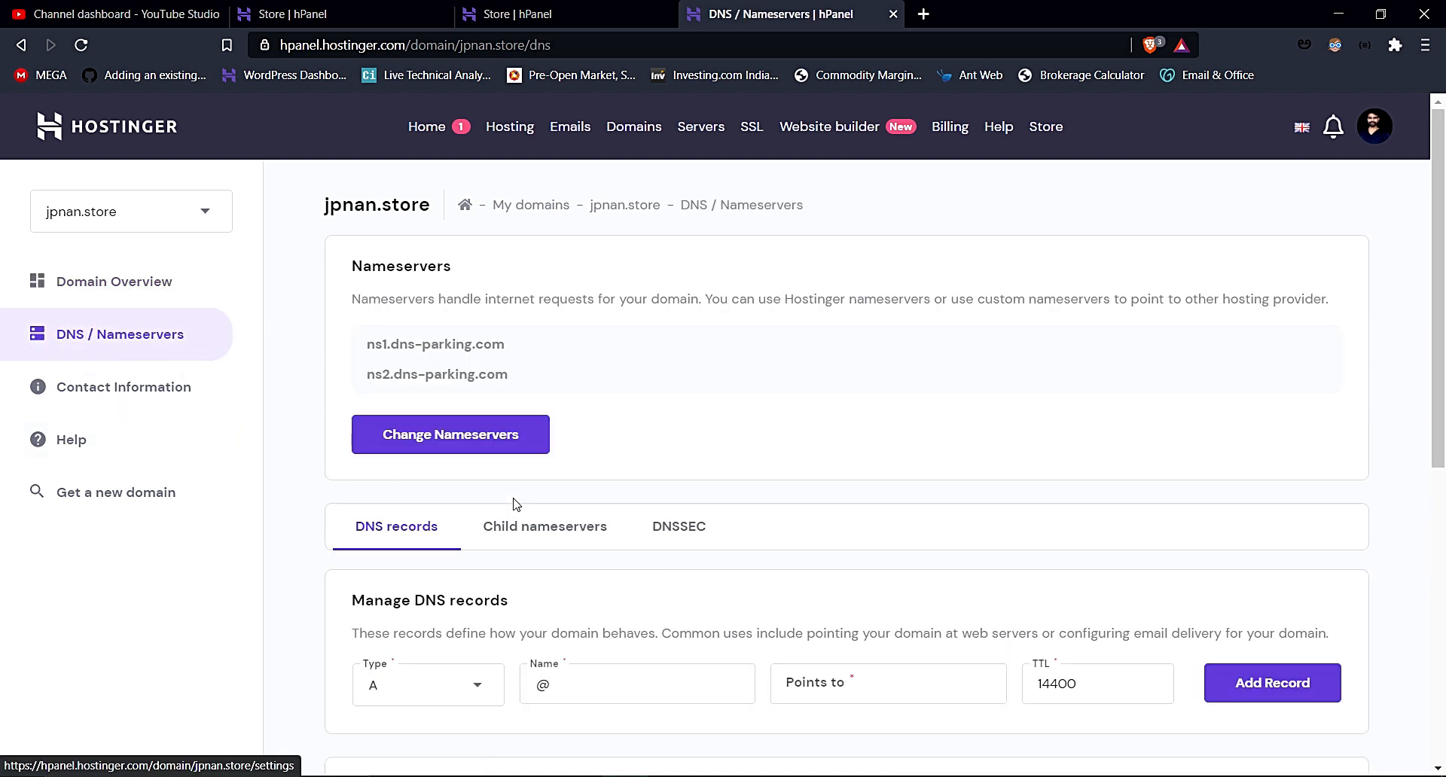
{"action": "left_click_drag", "start_coordinate": [407, 344], "coordinate": [507, 364]}
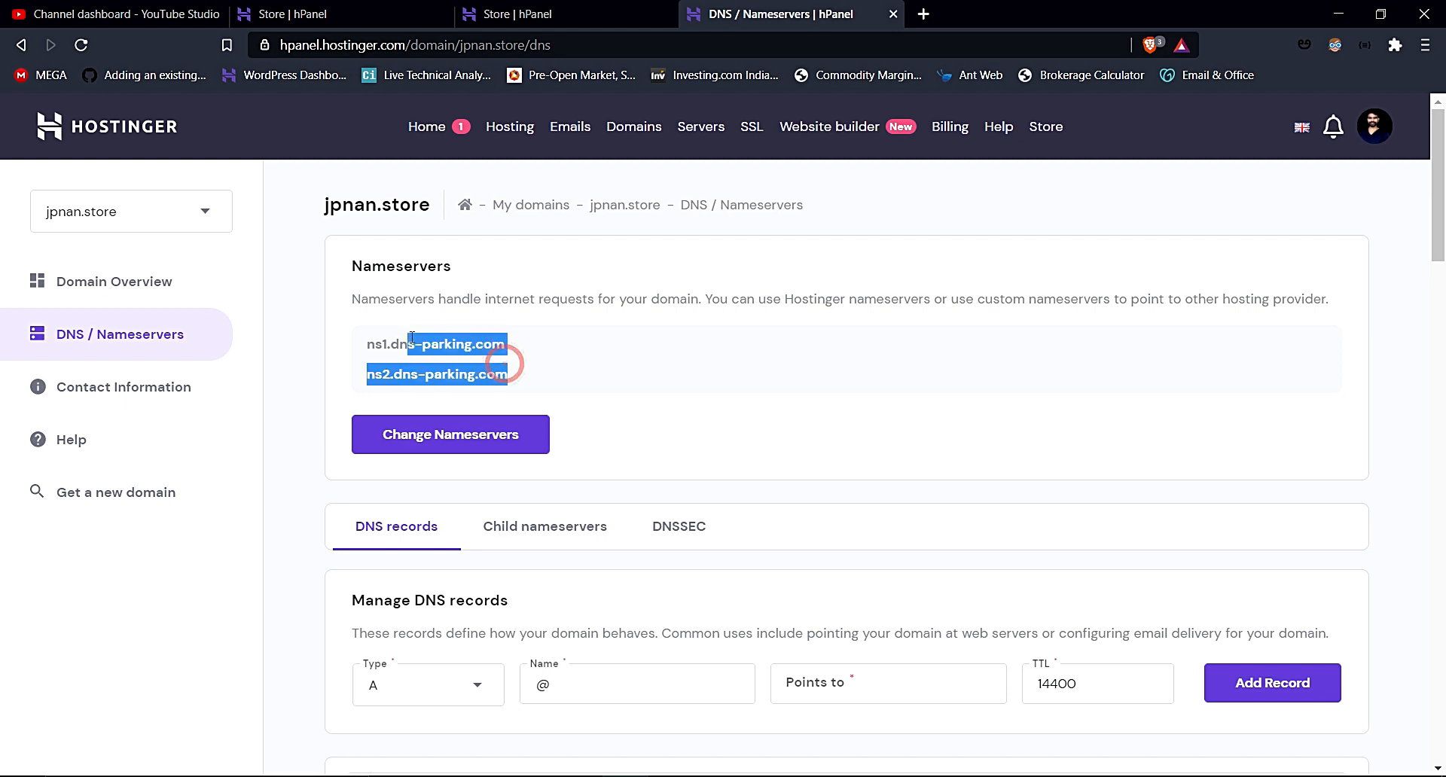
{"action": "left_click", "coordinate": [692, 343]}
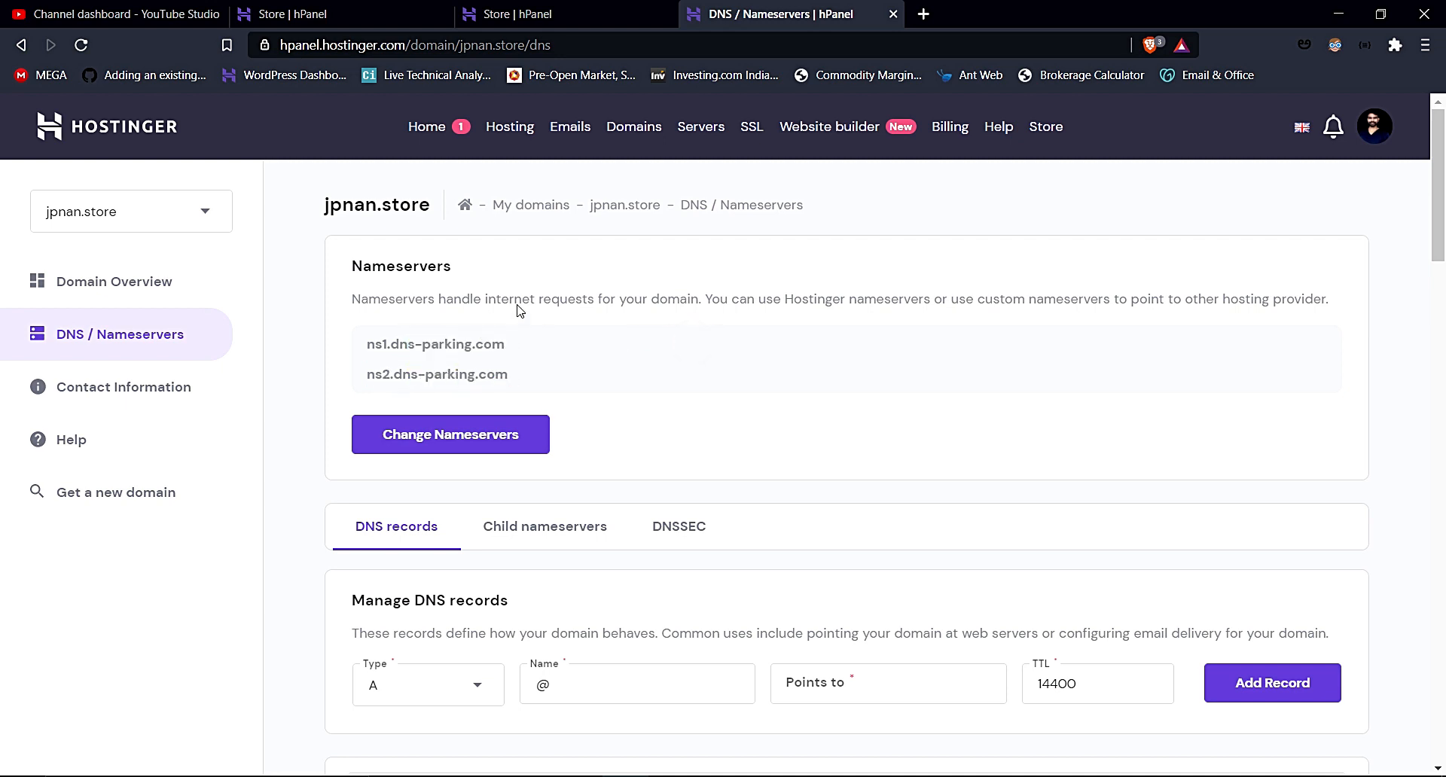
- Open the DigitalOcean Droplets page in a new browser tab
{"action": "left_click", "coordinate": [923, 13]}
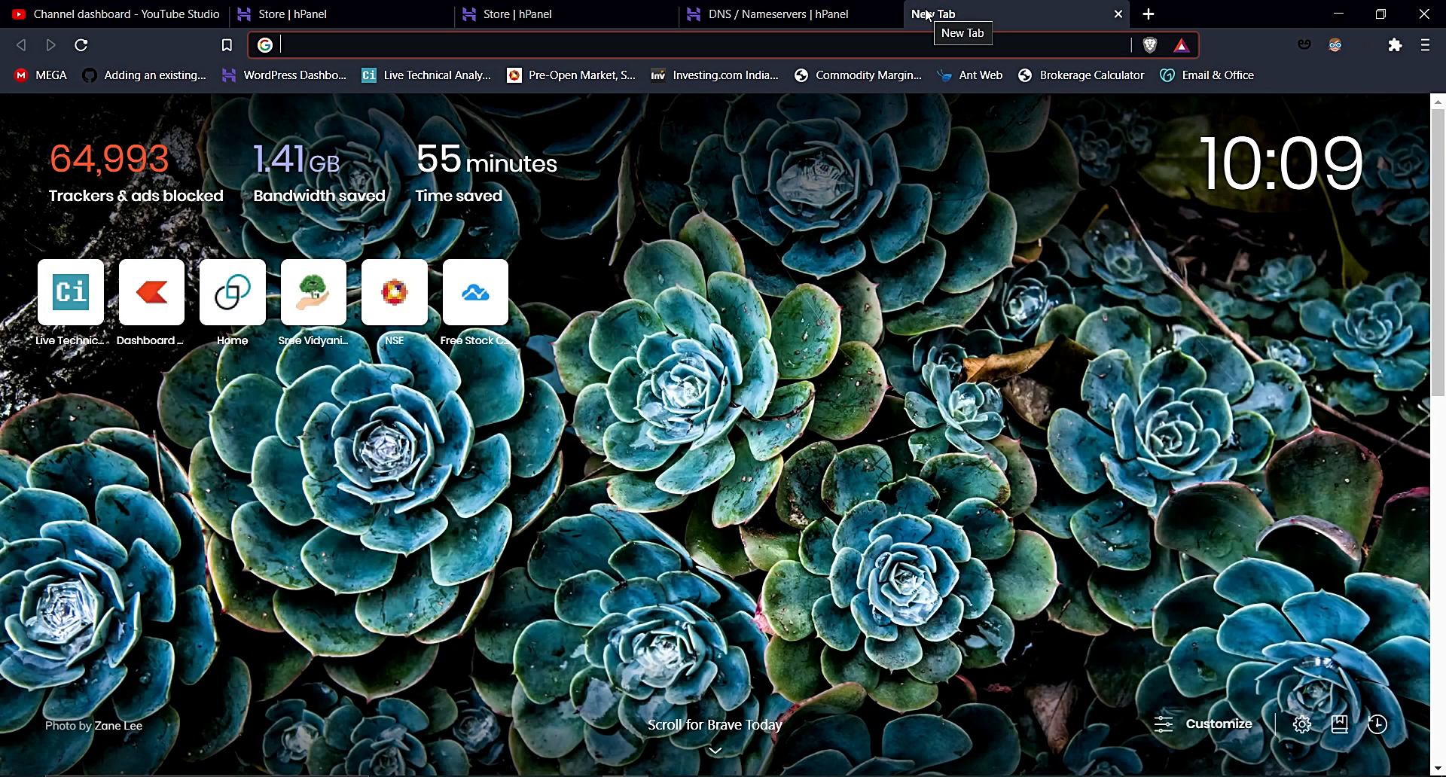
{"action": "type", "text": "dig"}
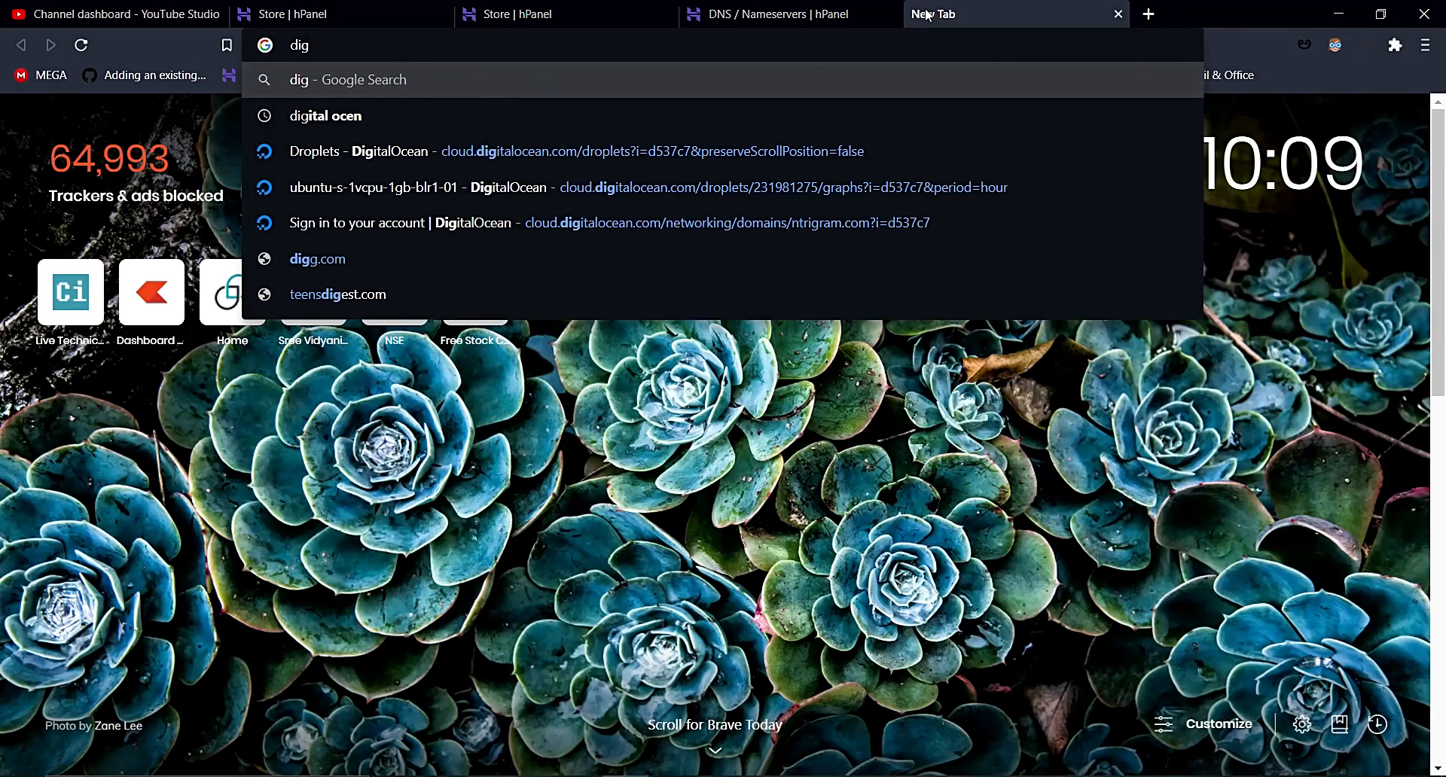
{"action": "left_click", "coordinate": [557, 153]}
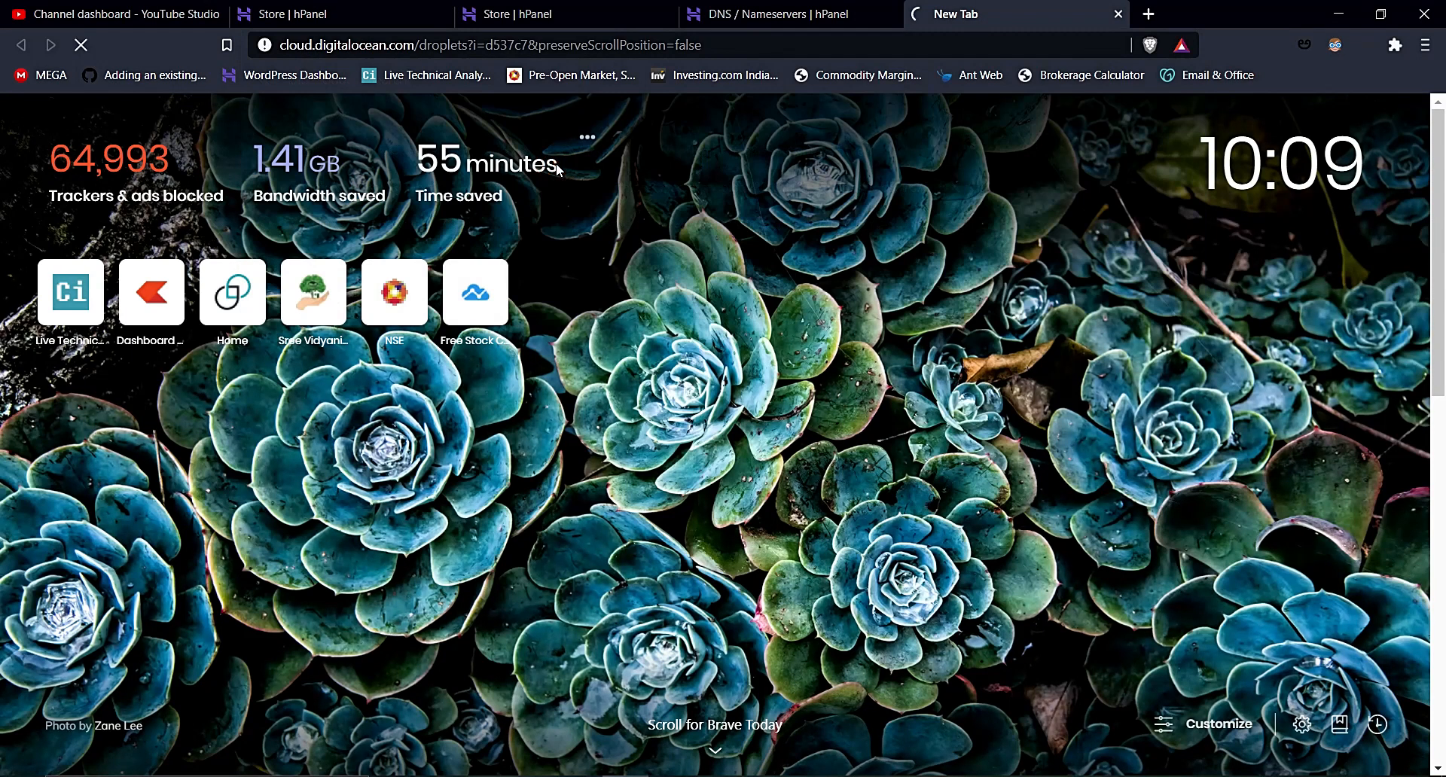